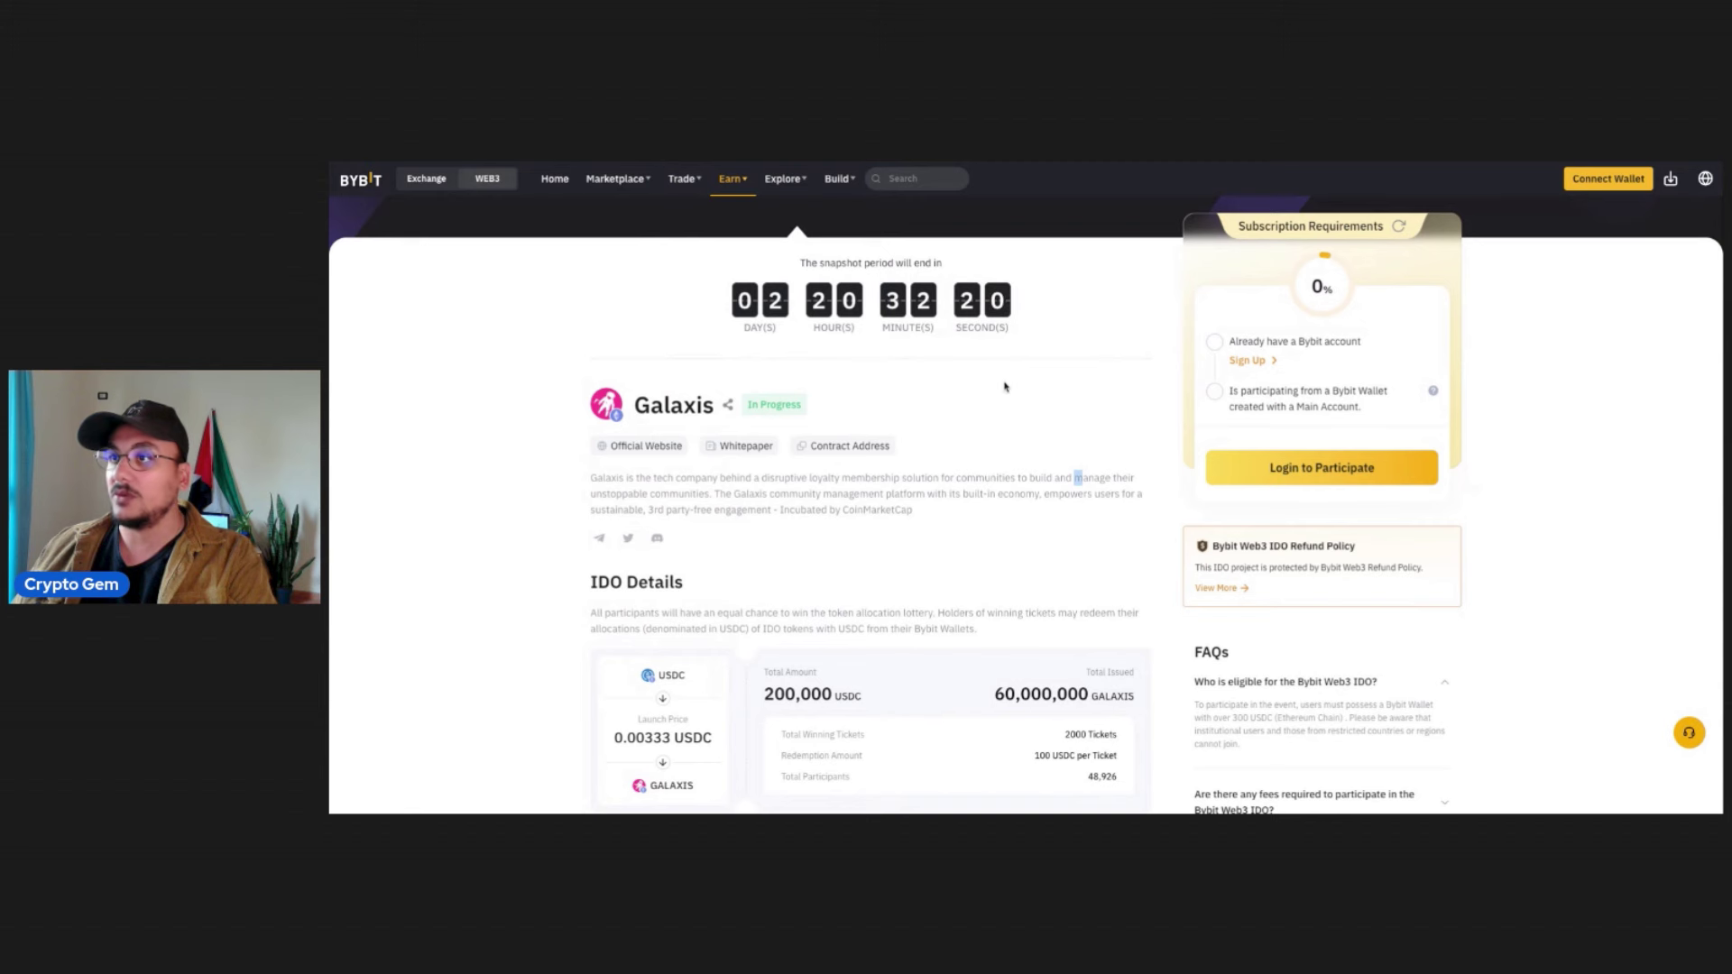
Review the Galaxis IDO details and timeline, highlighting the Lottery Period section
scroll(1005, 386, "down", 1)
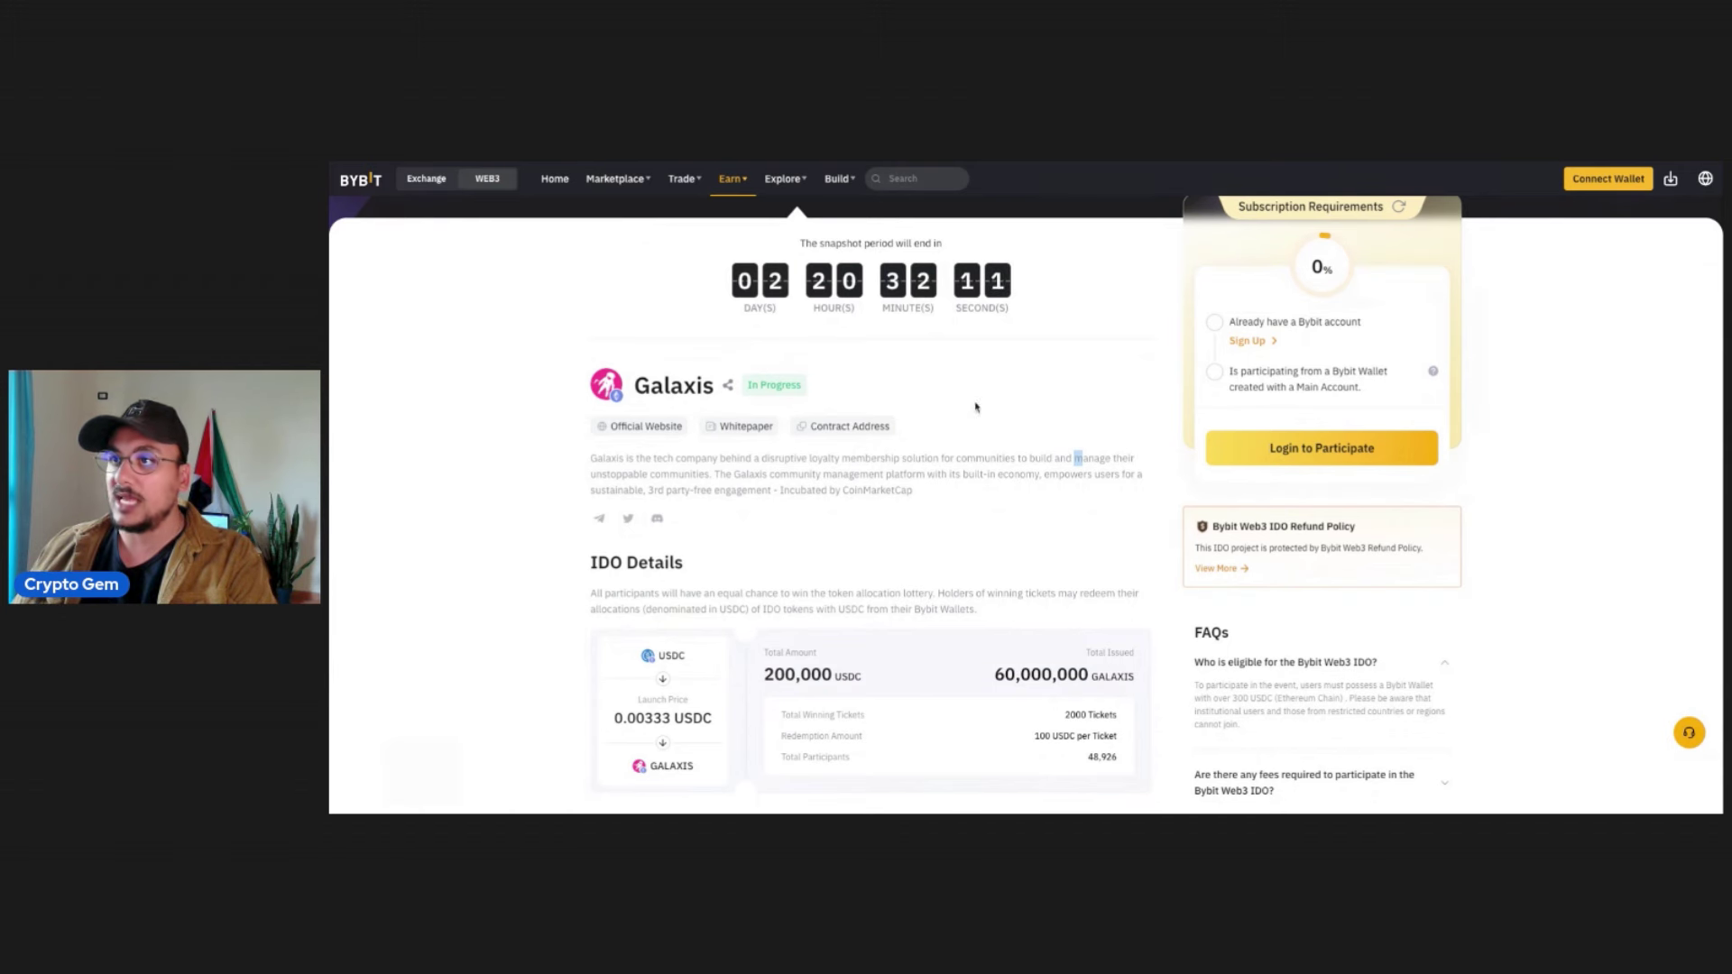
scroll(905, 553, "down", 3)
scroll(907, 557, "down", 5)
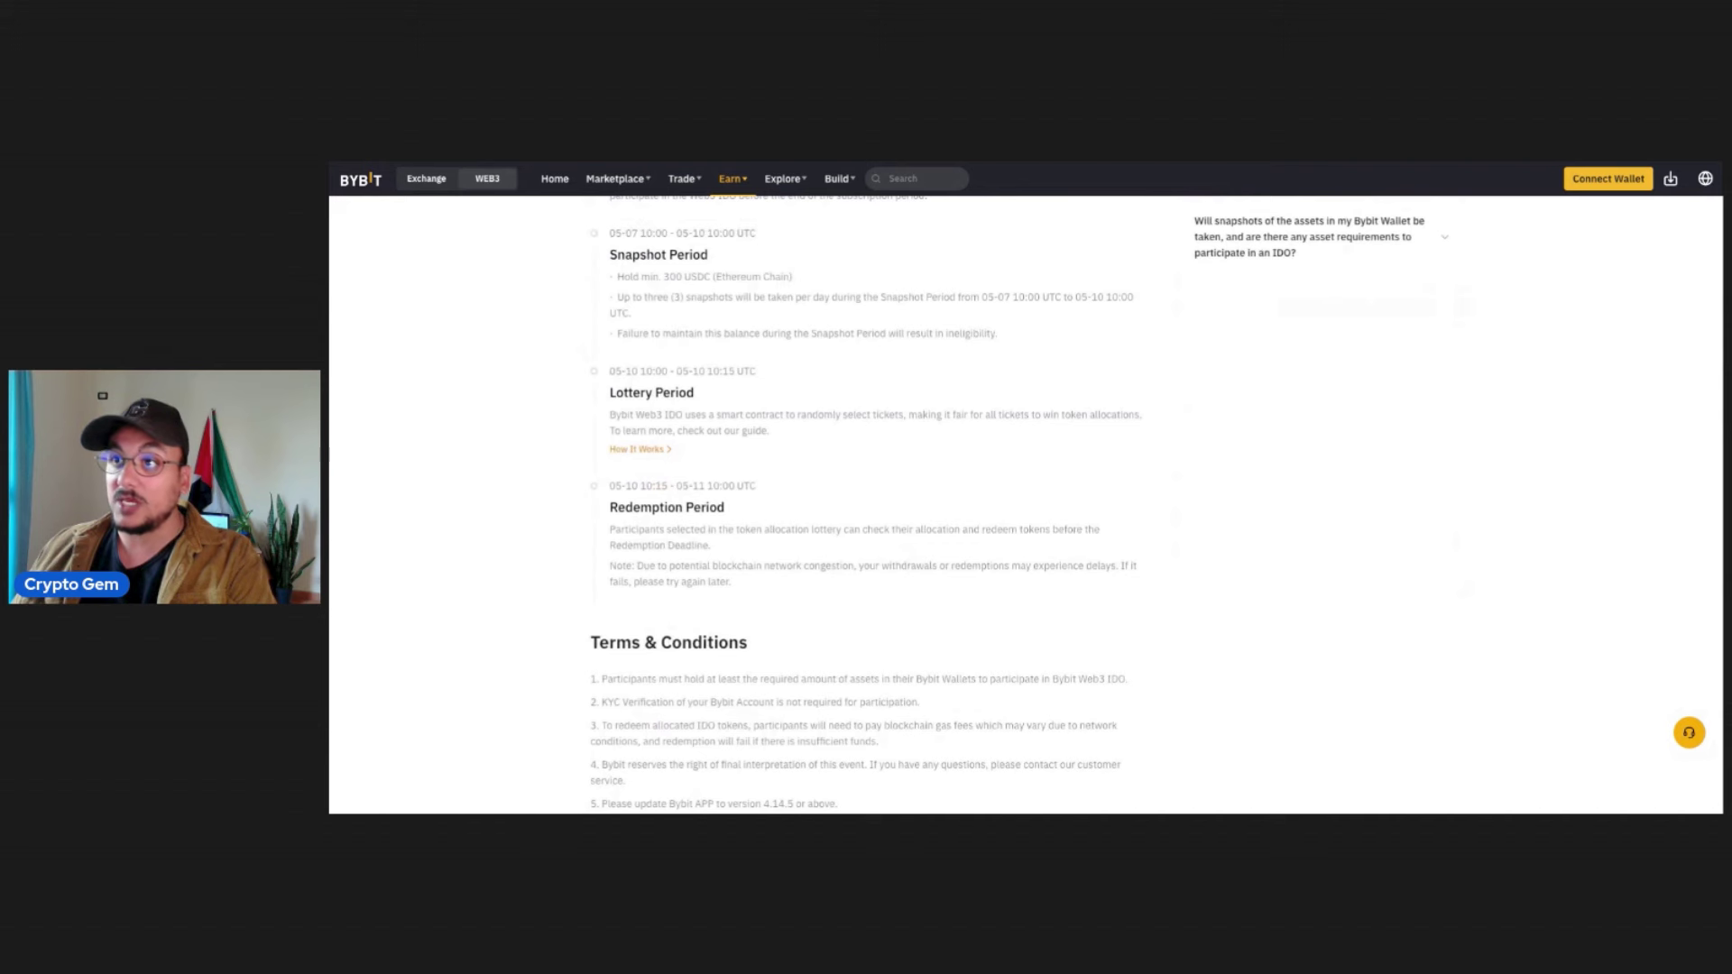
left_click_drag(604, 371, 749, 451)
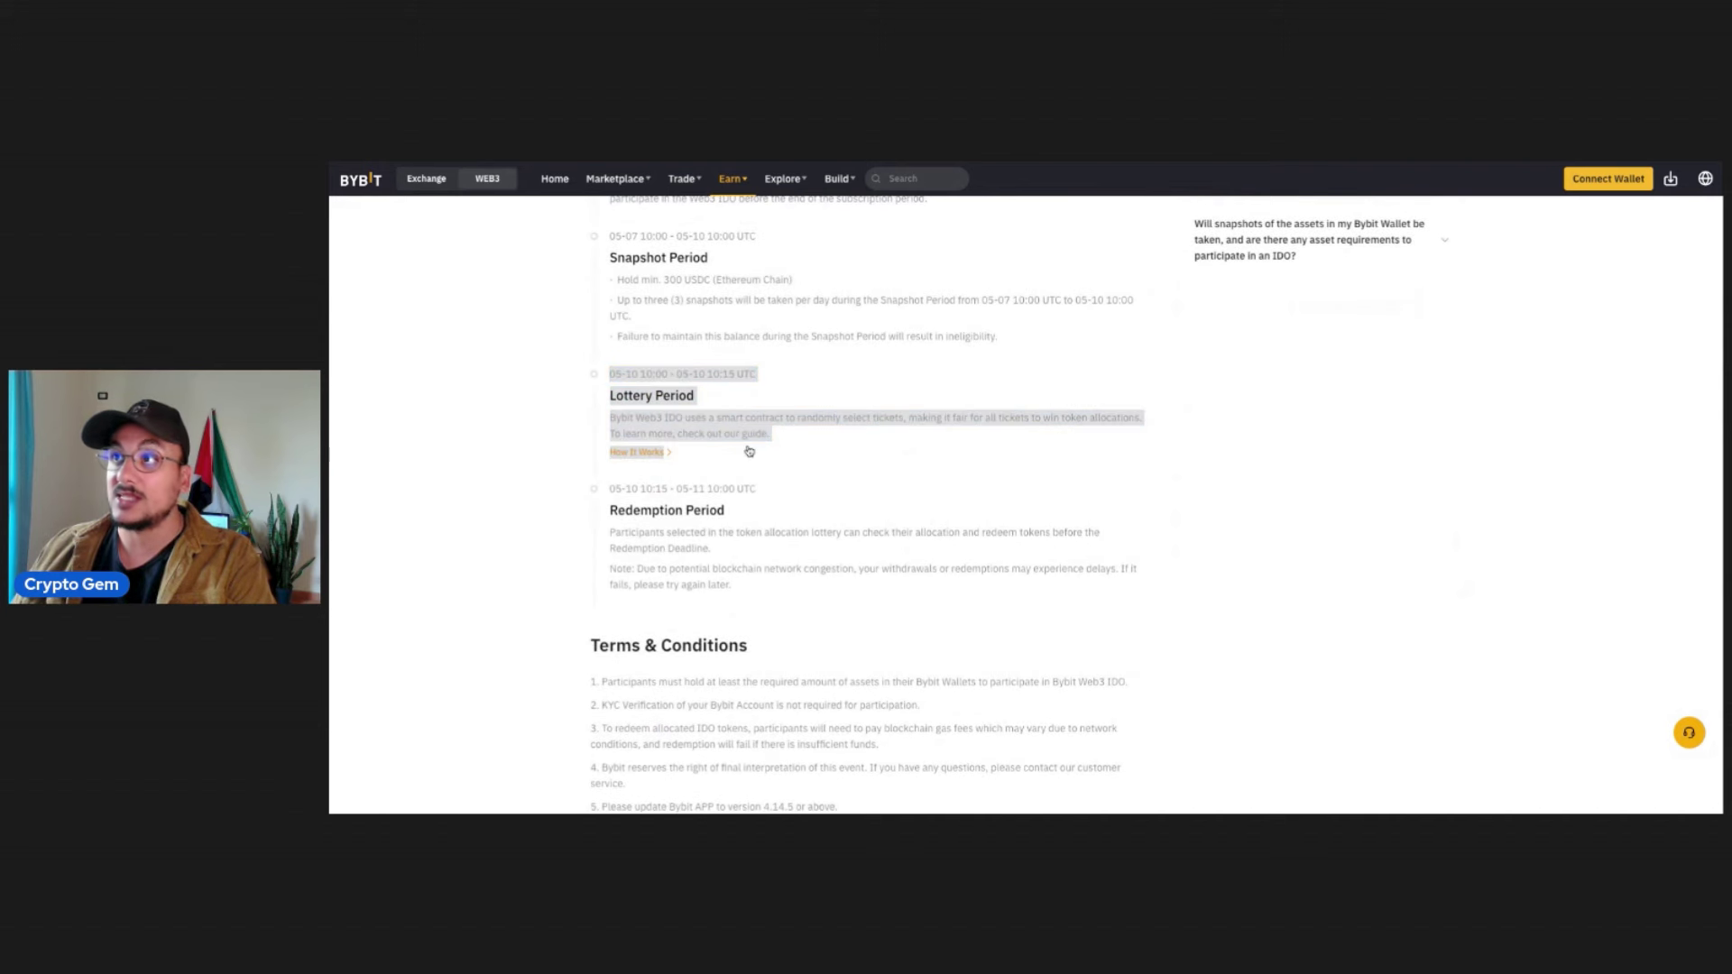
scroll(797, 478, "up", 10)
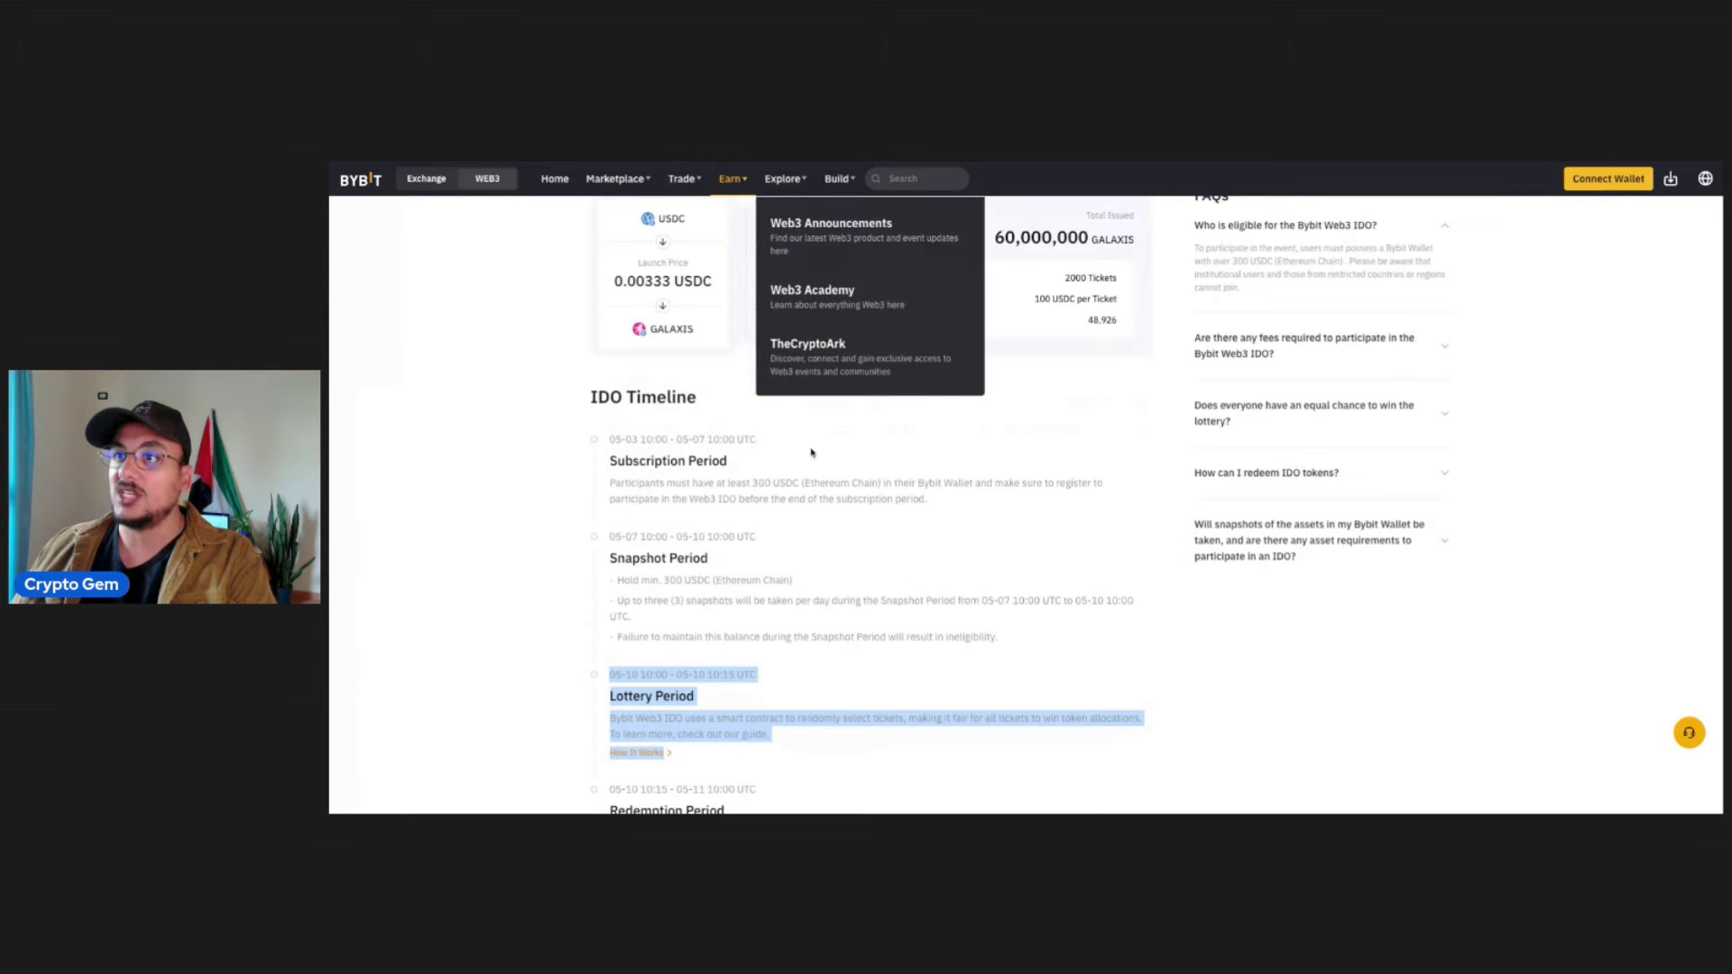
scroll(797, 487, "up", 1)
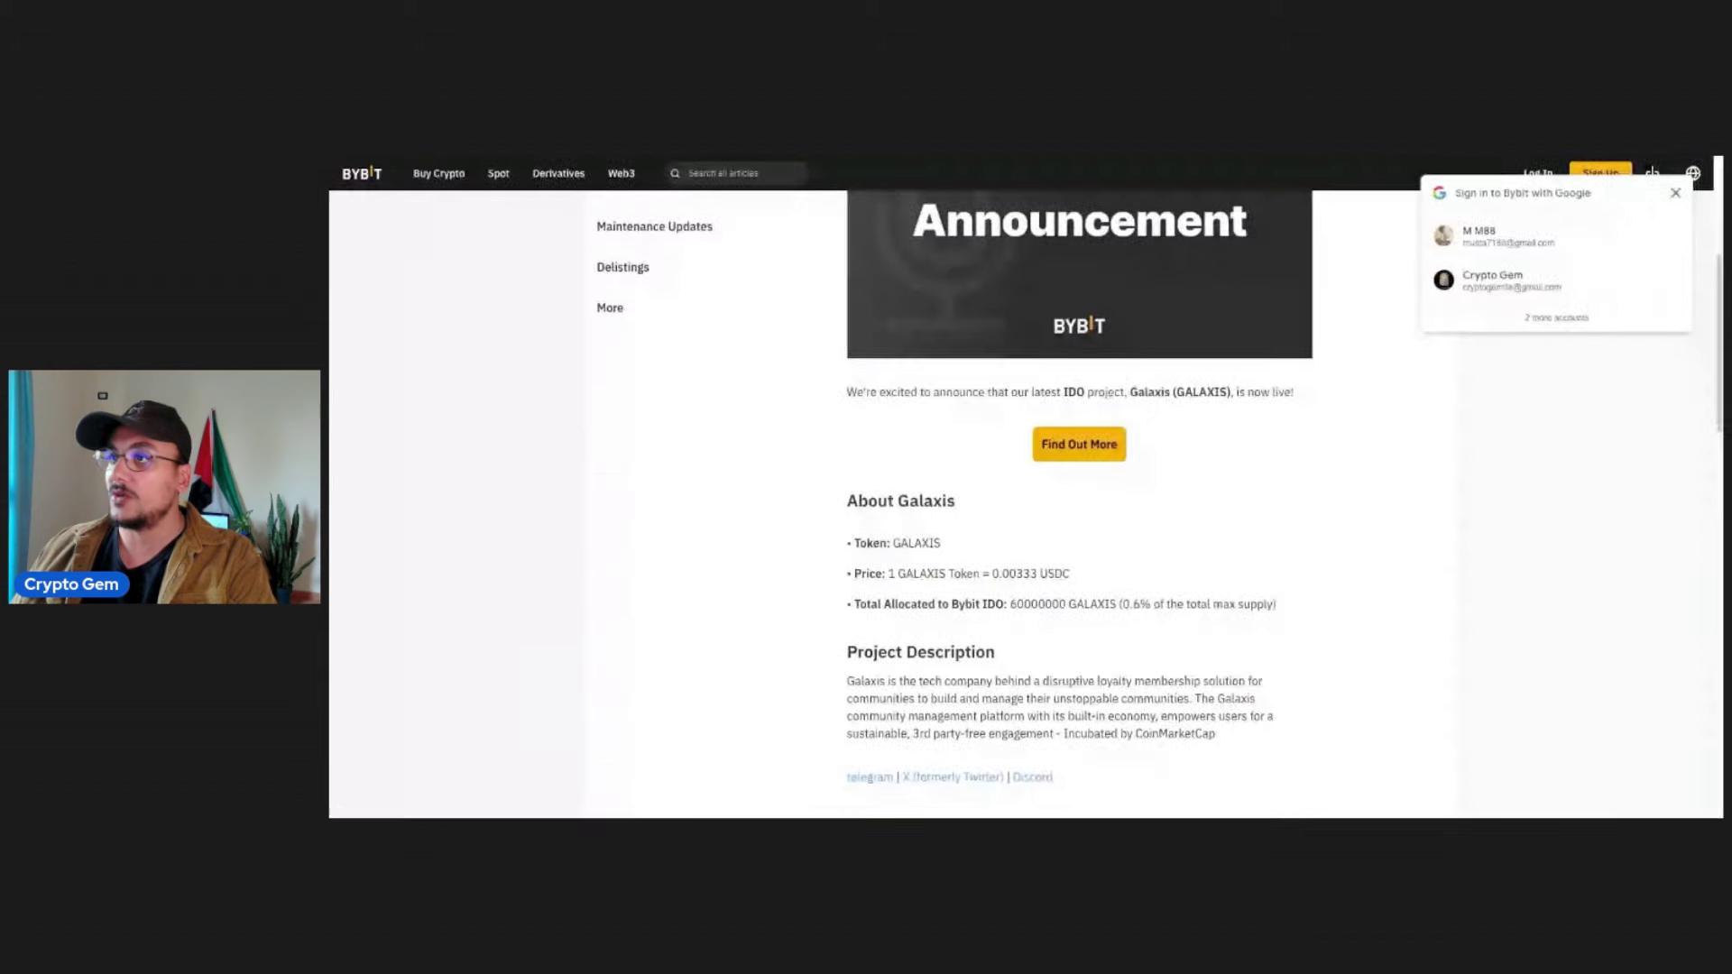
Examine the token, price and total allocation details under About Galaxis in the Bybit IDO announcement
scroll(892, 542, "down", 2)
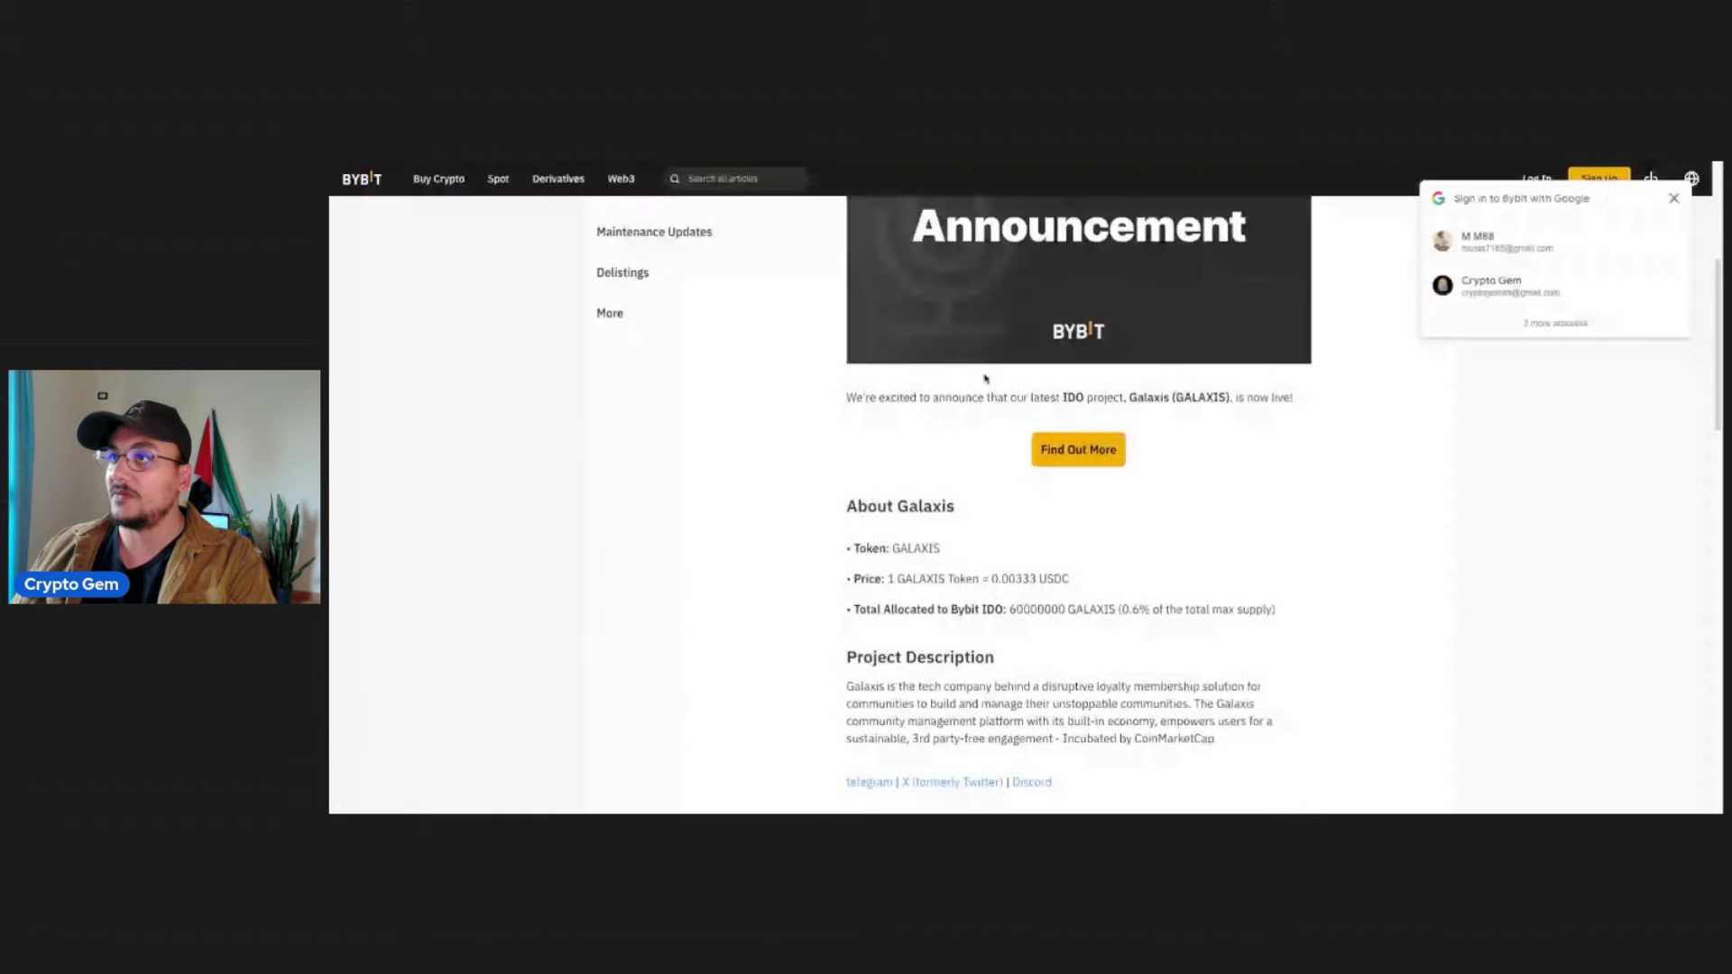
left_click_drag(884, 553, 996, 555)
left_click(998, 555)
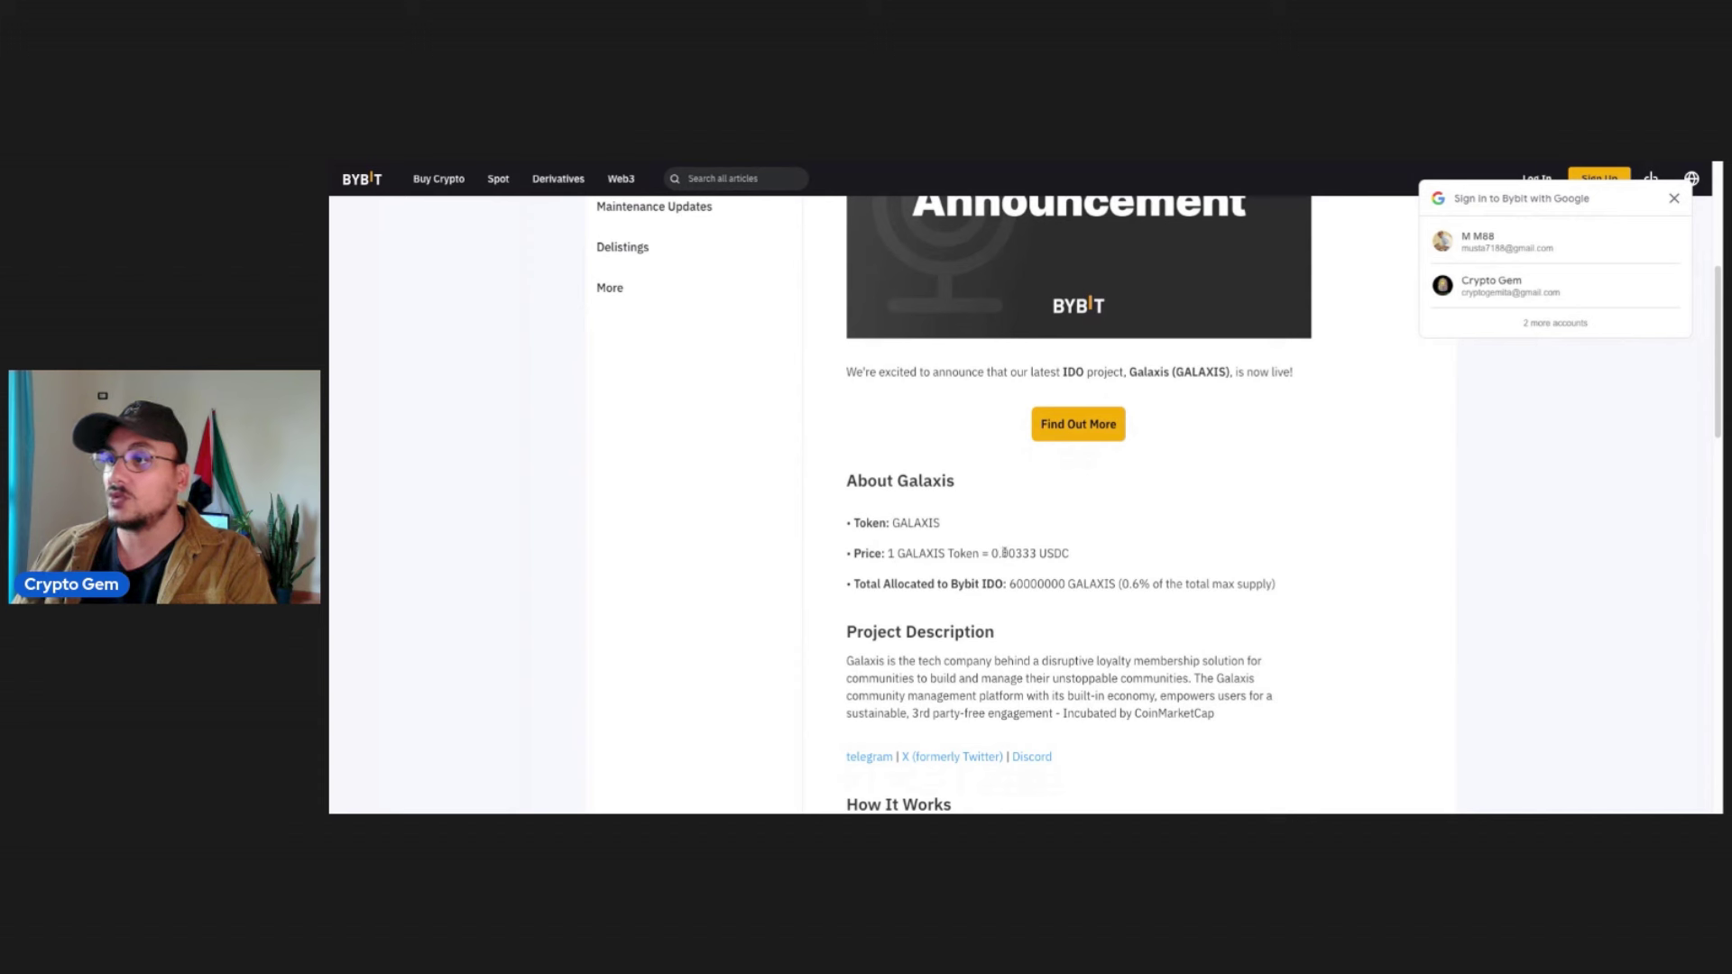
left_click_drag(1003, 553, 1038, 553)
left_click(1010, 565)
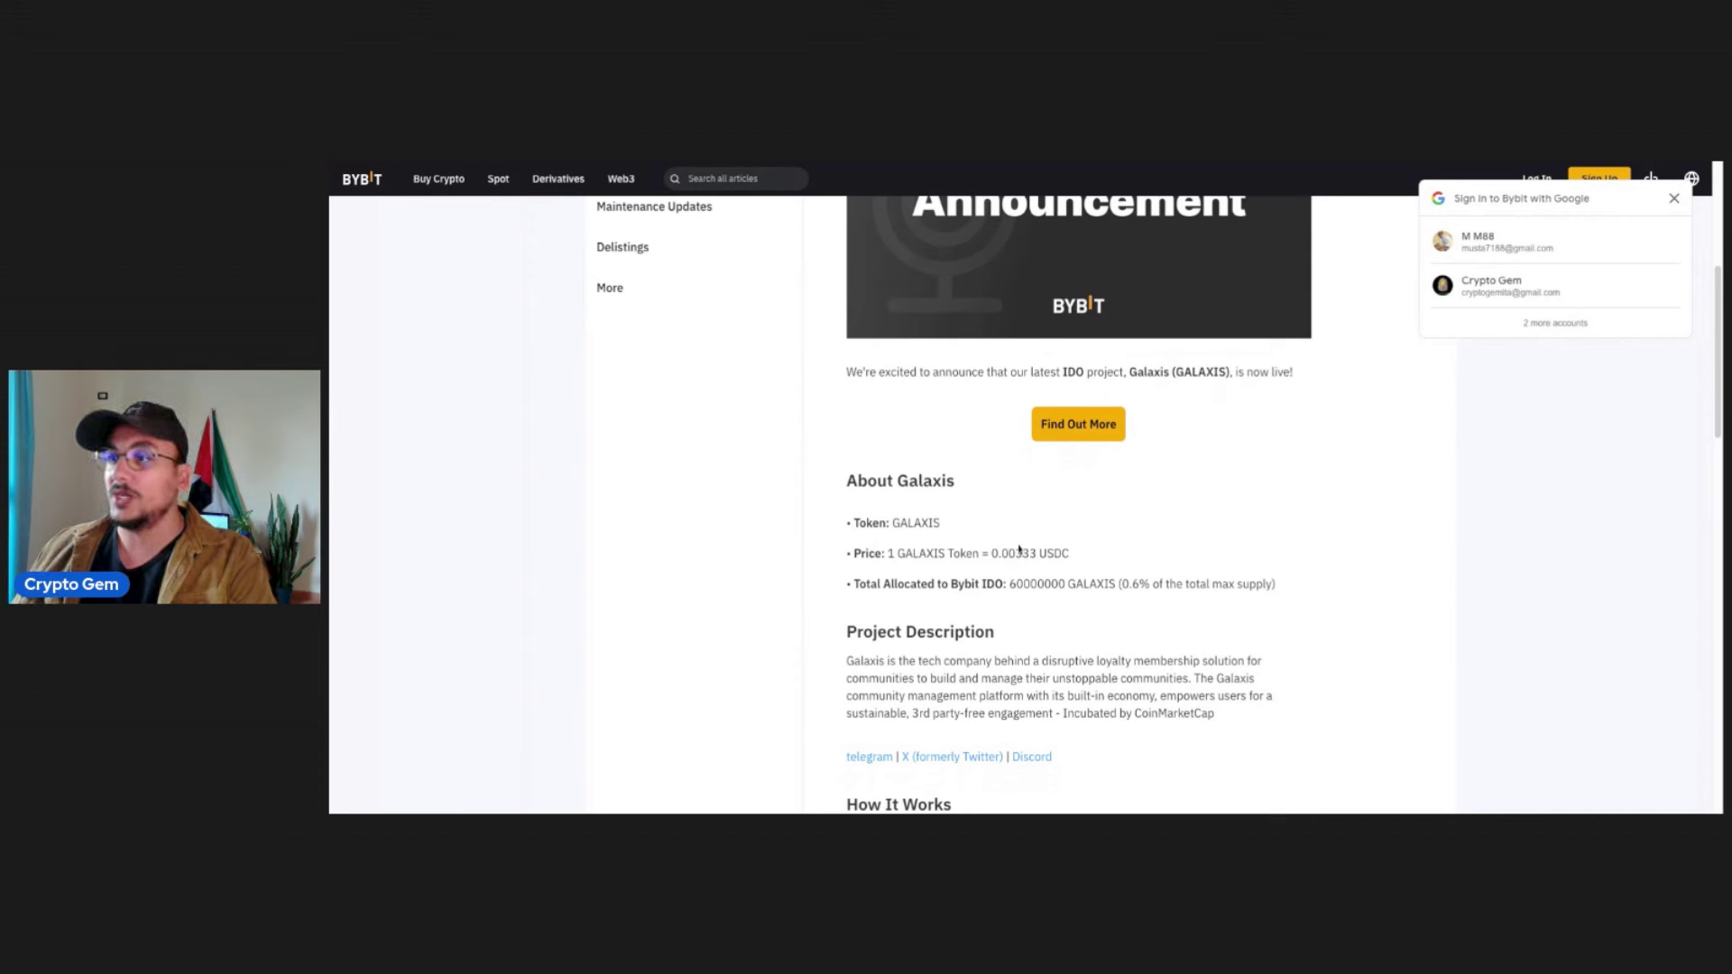
left_click_drag(854, 522, 1314, 595)
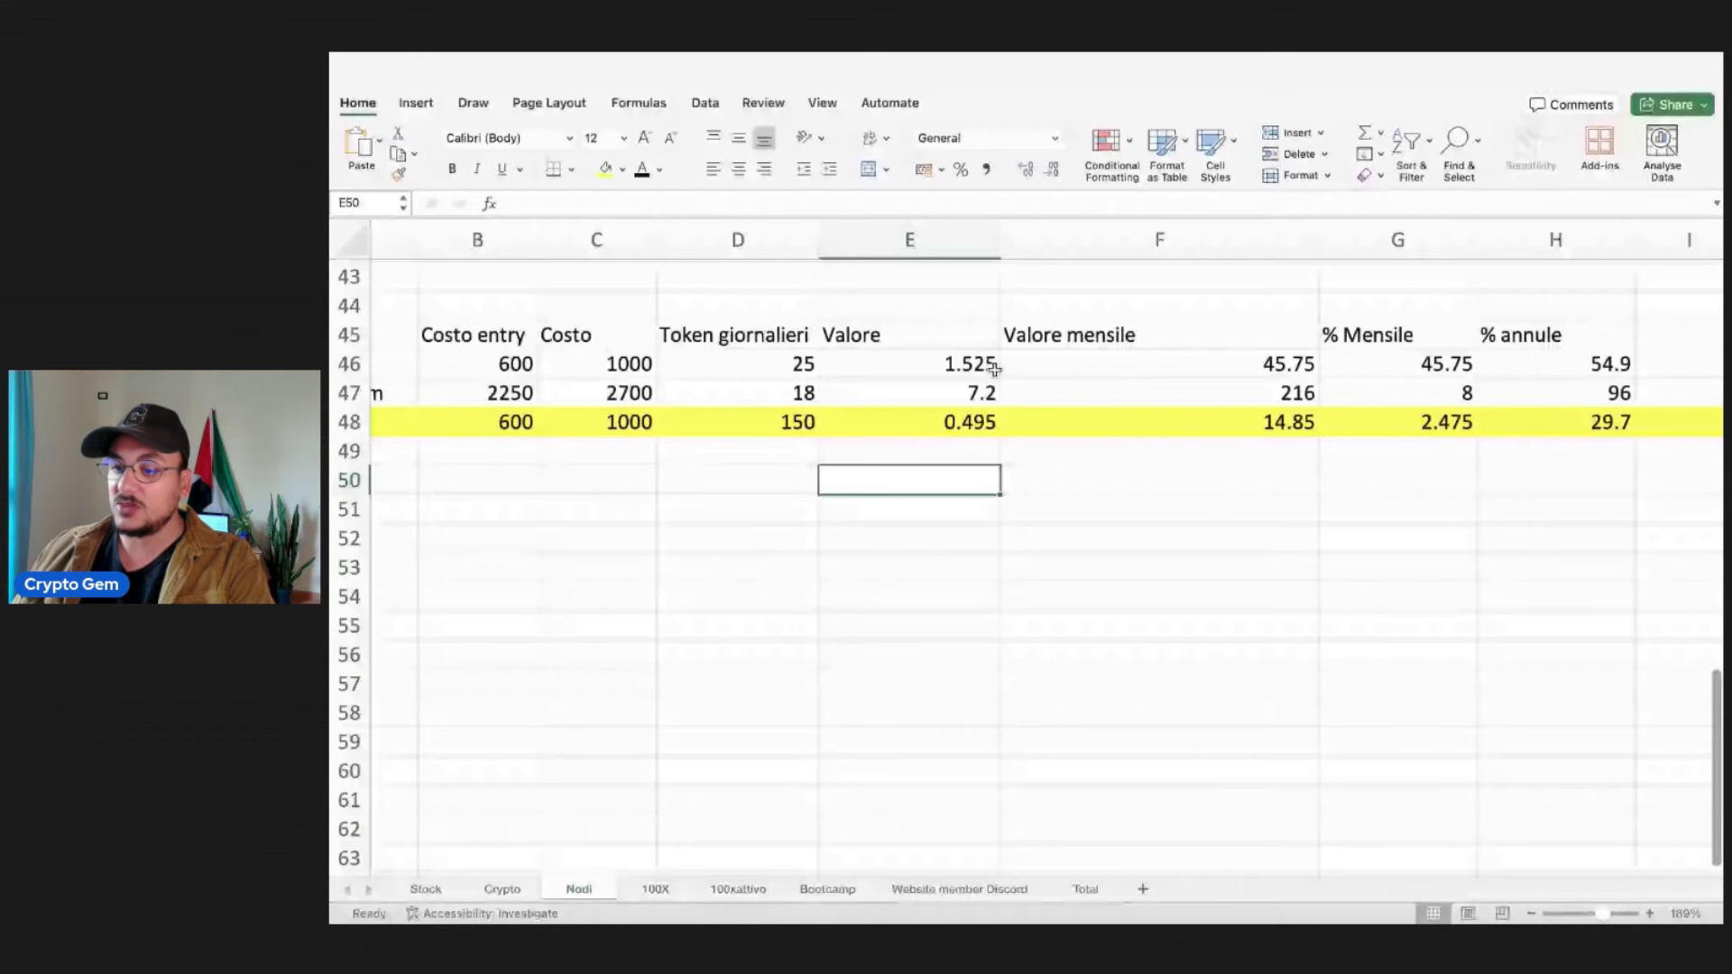
Switch to the Nodi sheet in Excel and rename the Valore header in E45 as "Valore Day"
left_click(793, 422)
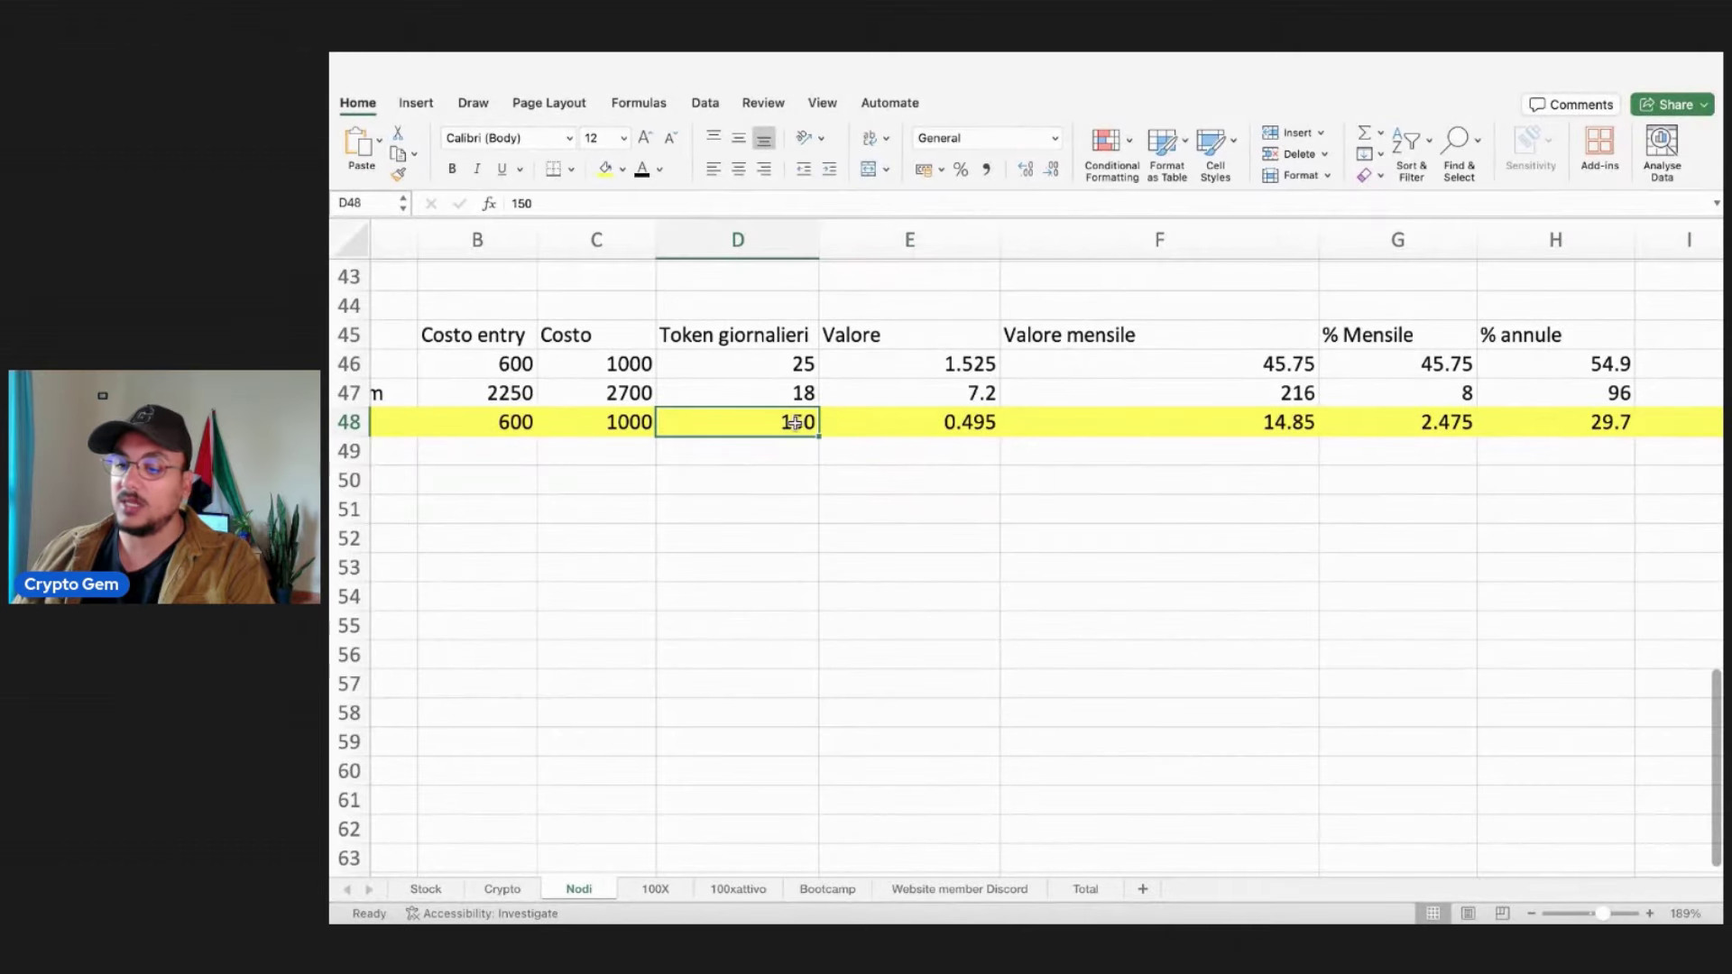
left_click(896, 422)
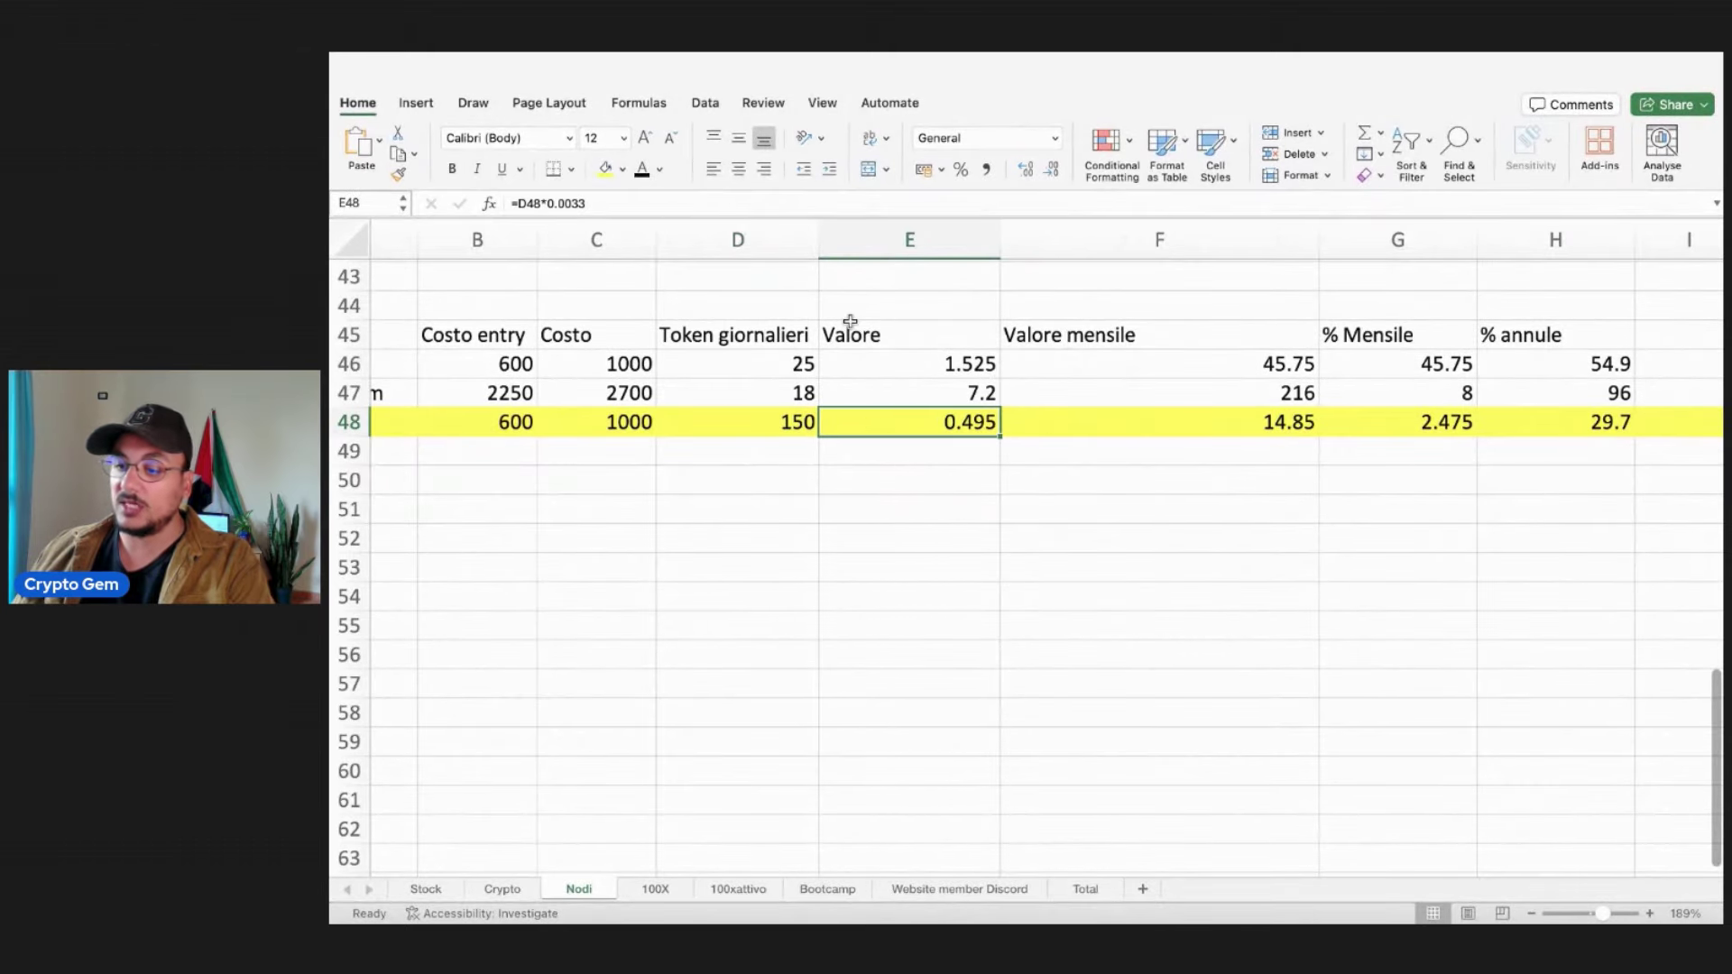
left_click(895, 336)
double_click(898, 337)
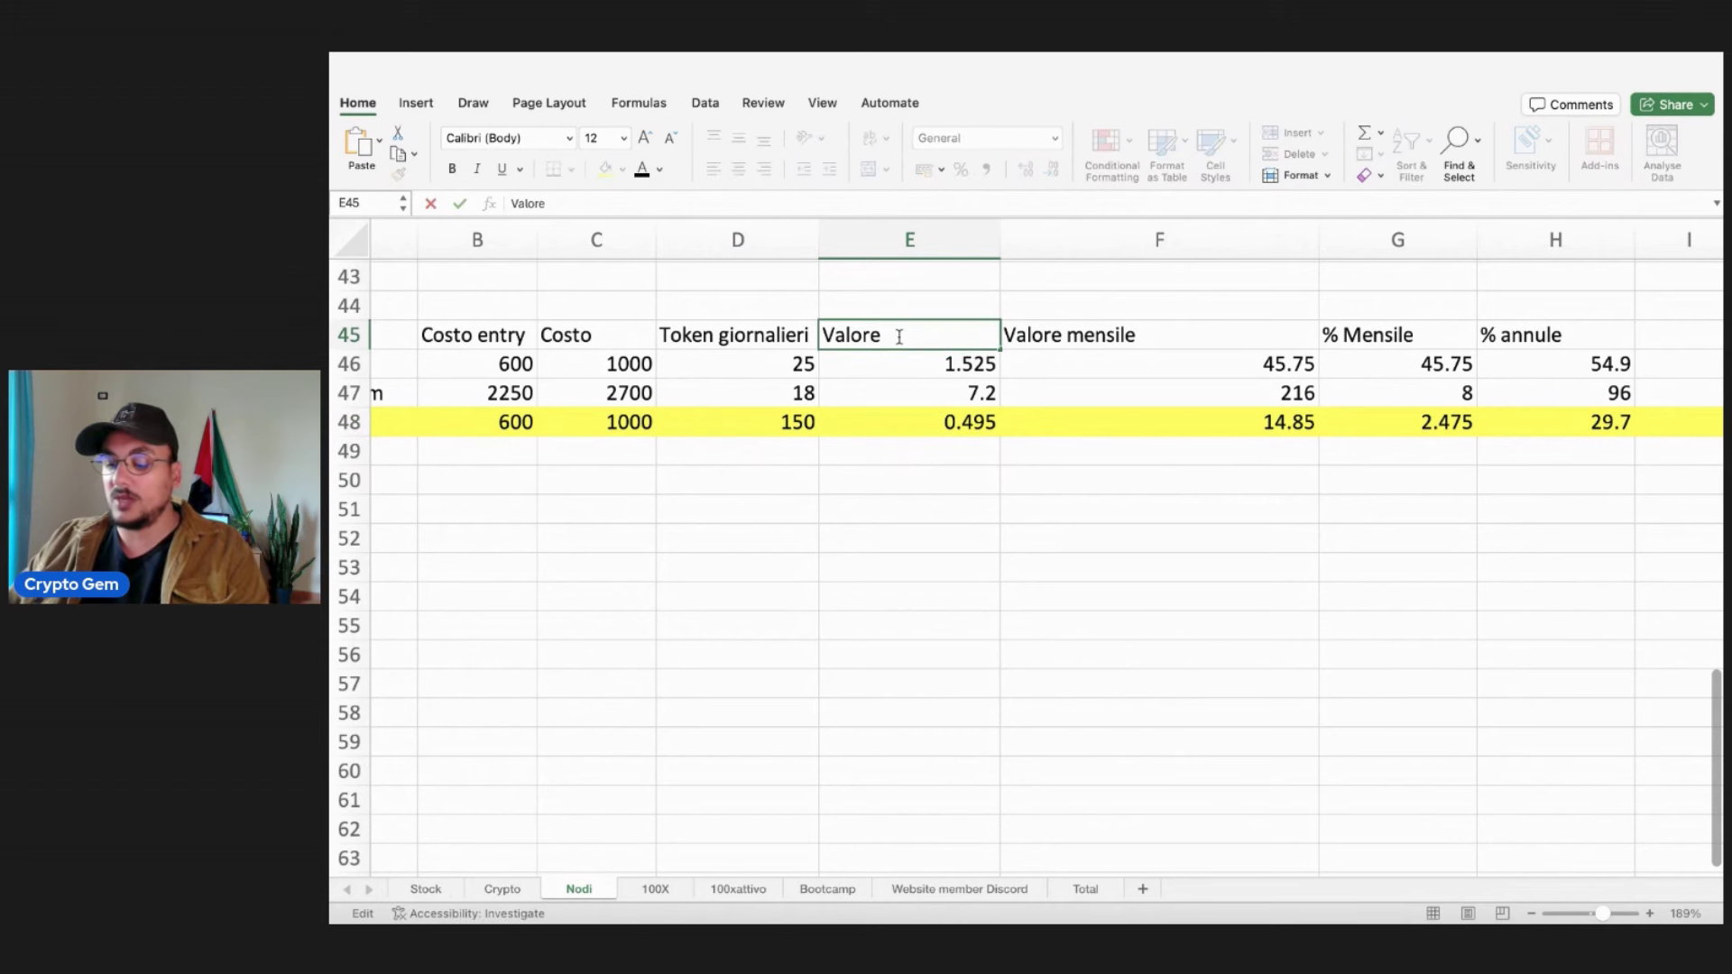
type("Gg")
key("BackSpace")
type("D")
key("BackSpace")
key("BackSpace")
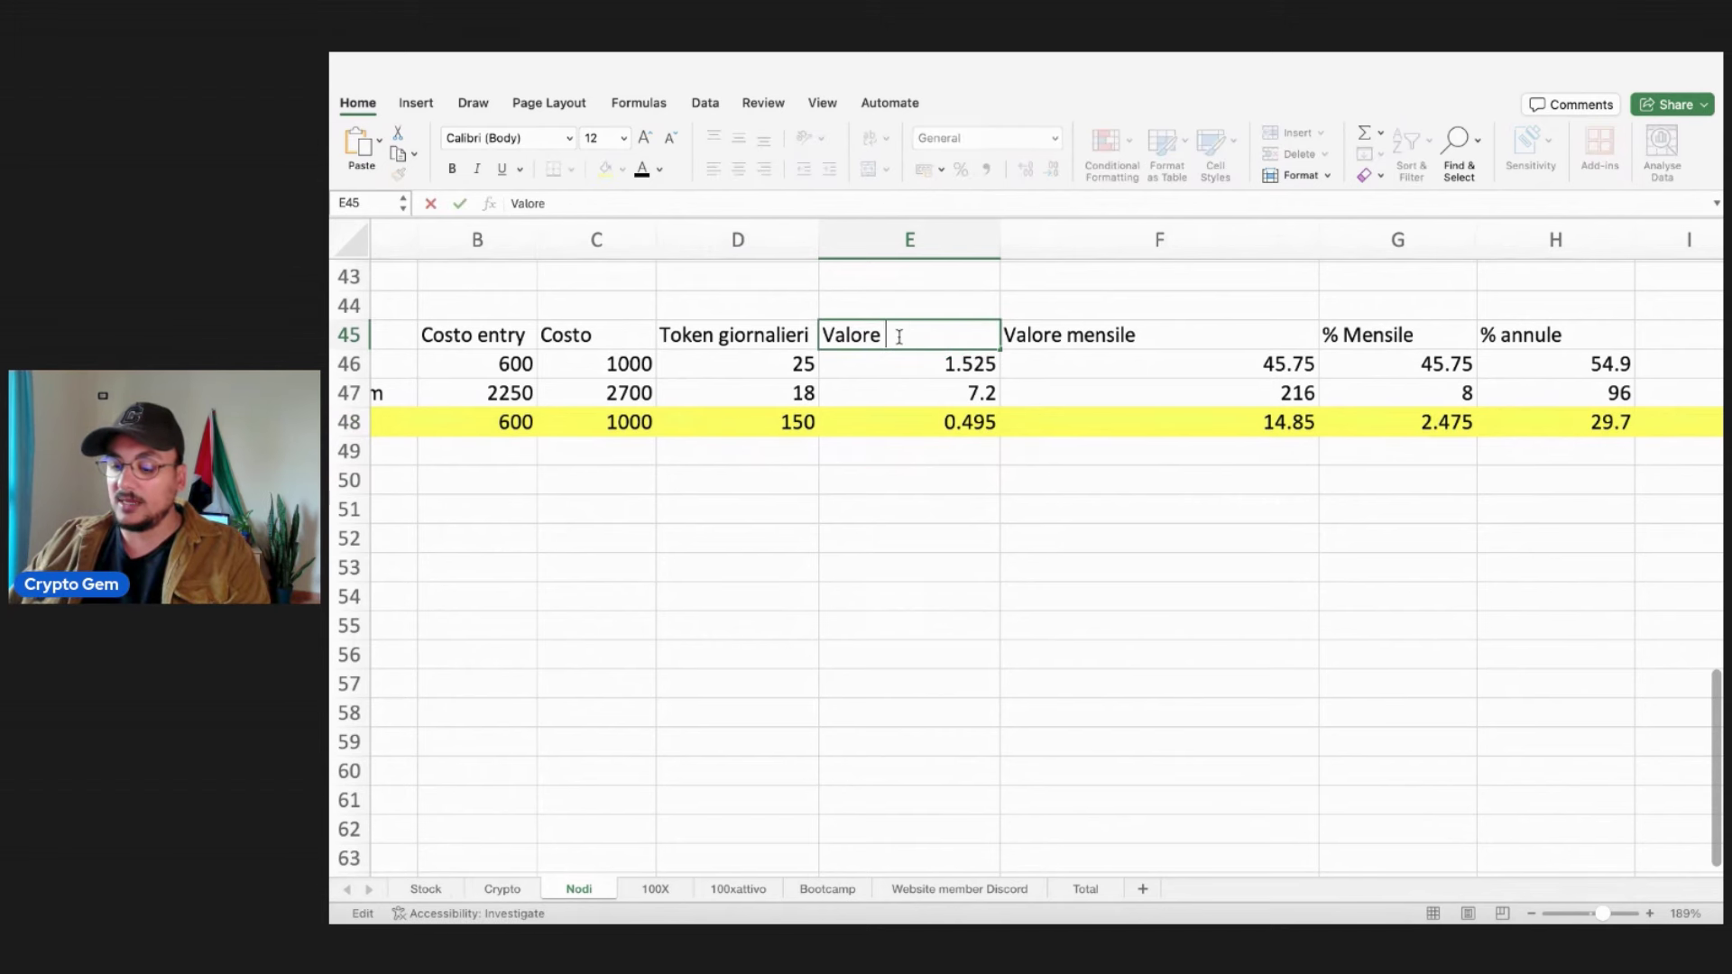
type("Day")
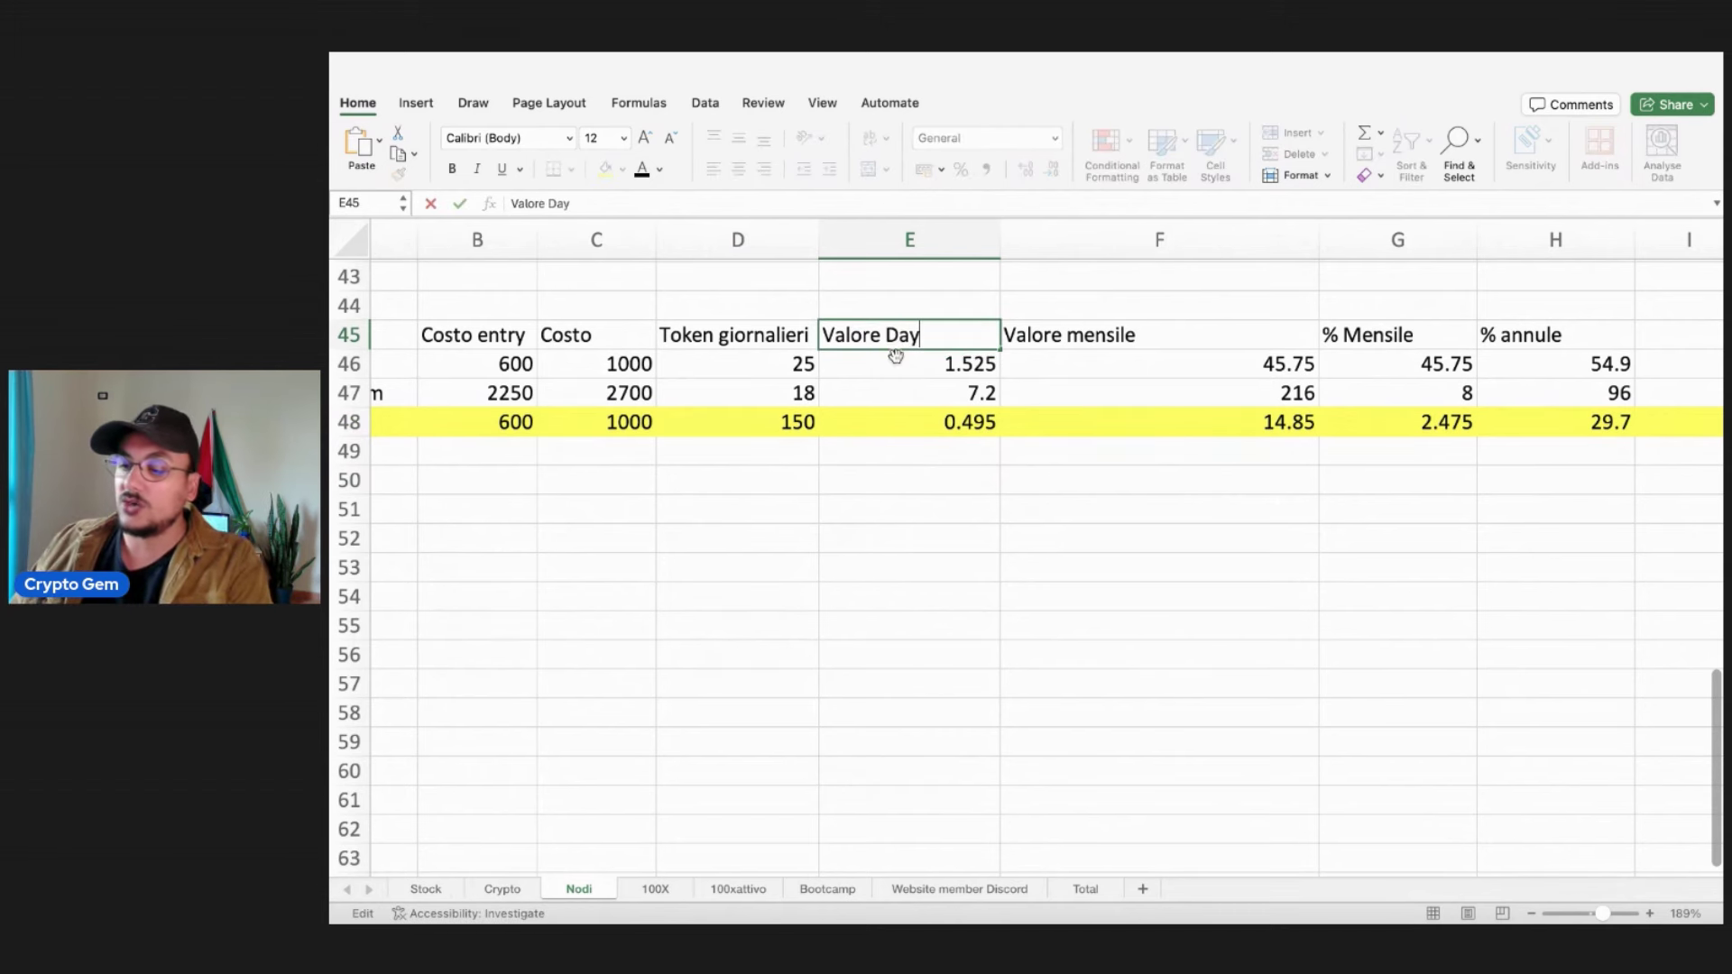
left_click(1262, 431)
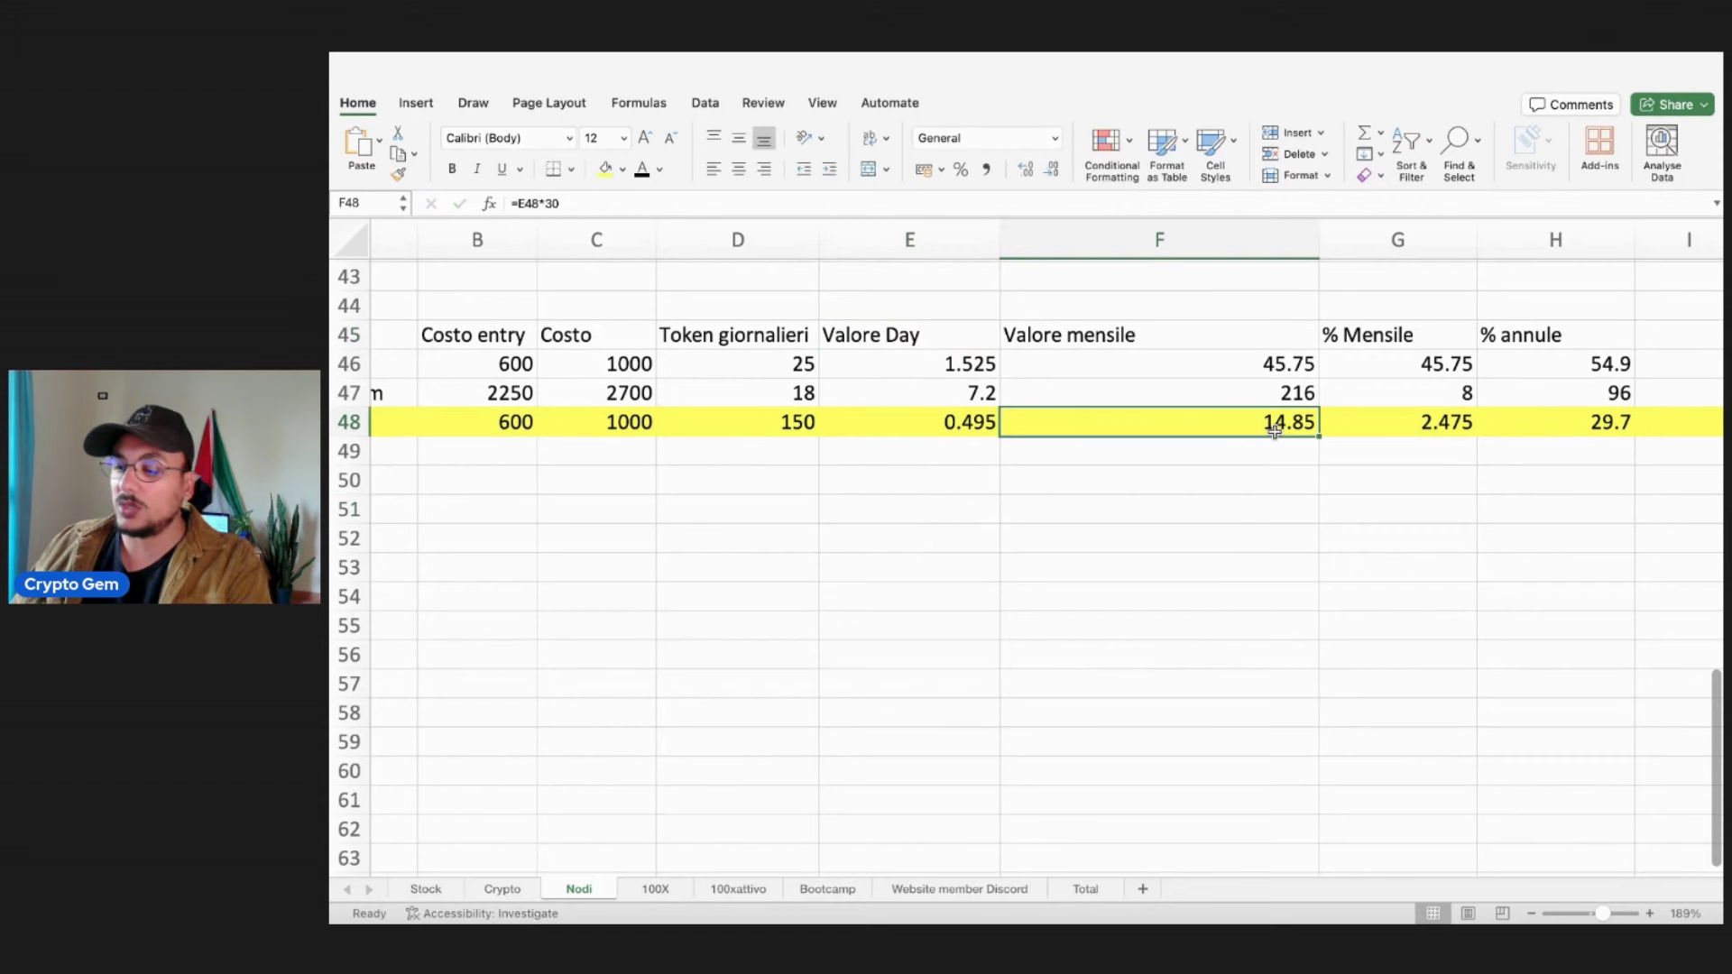
Check the monthly and yearly percentage formulas in the highlighted row 48
left_click(1341, 339)
left_click(1438, 420)
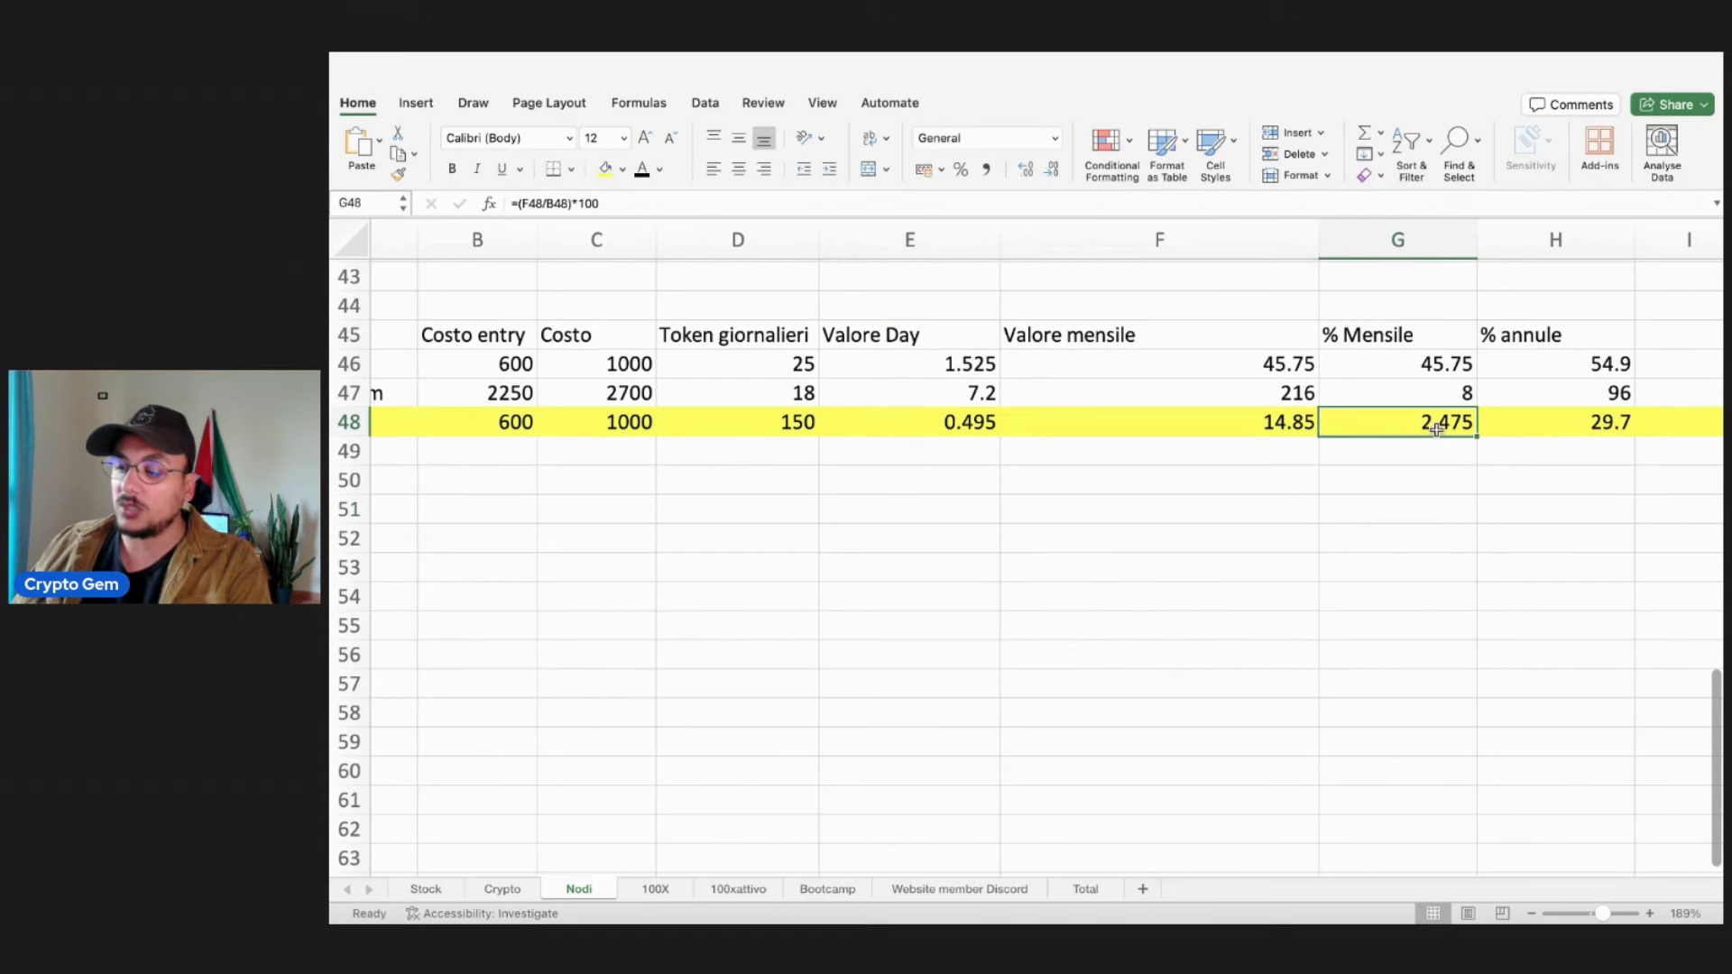
left_click(1591, 422)
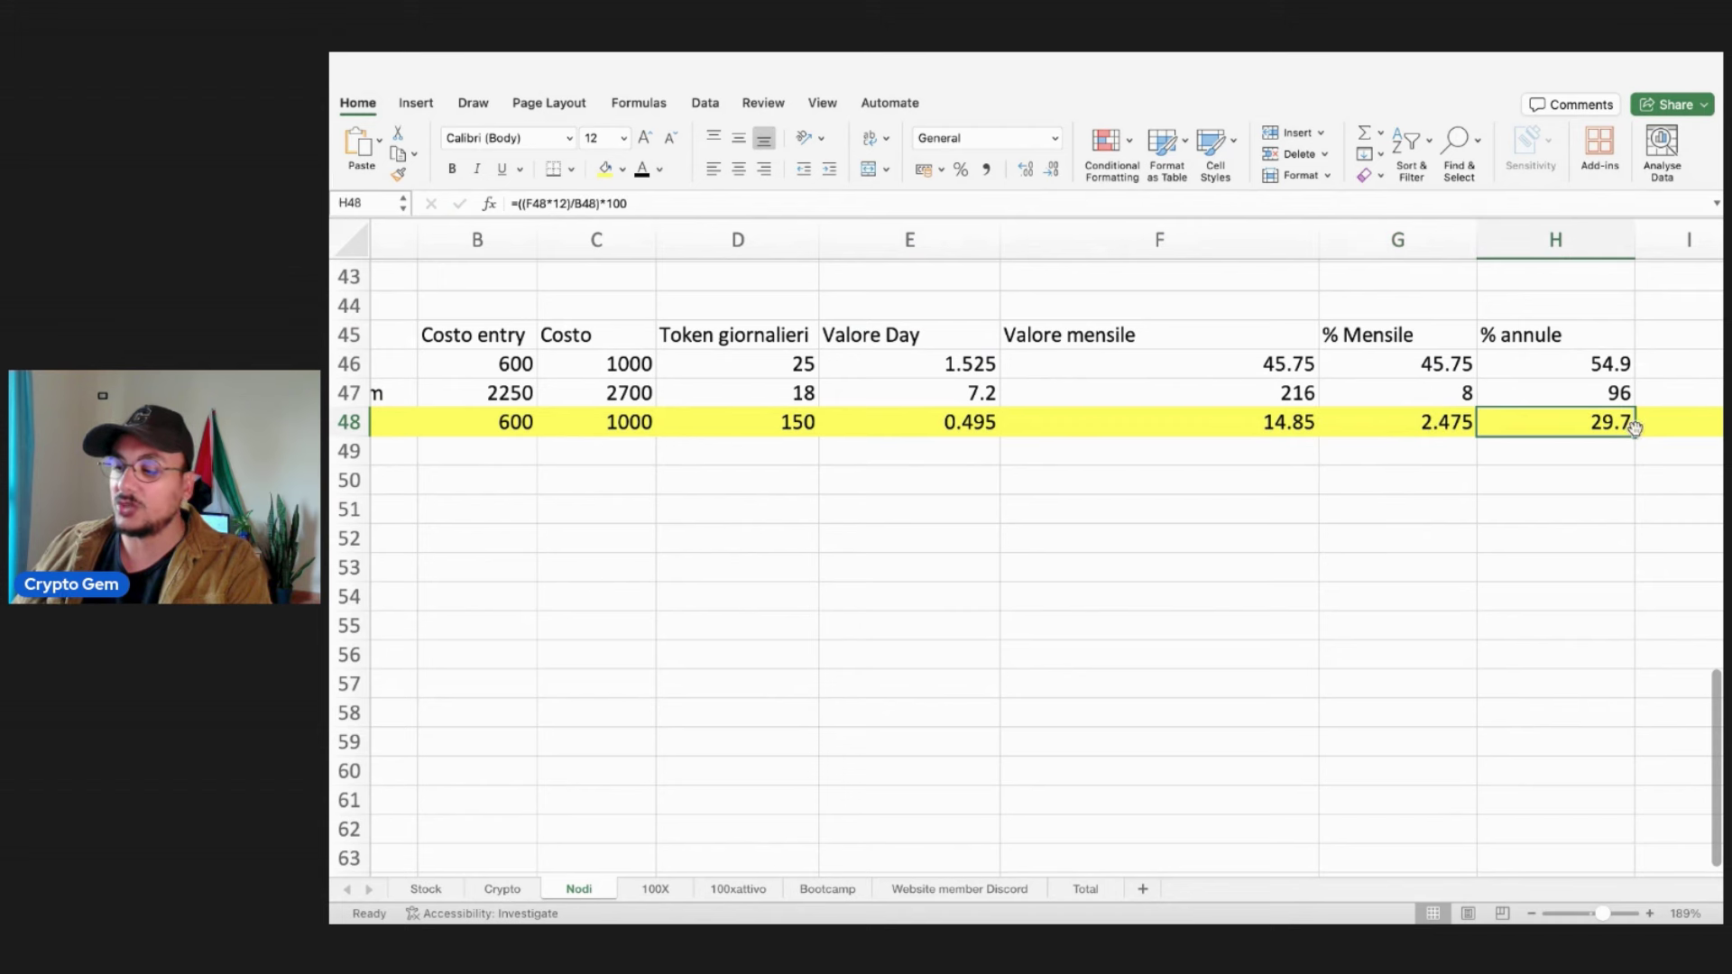
left_click(1504, 553)
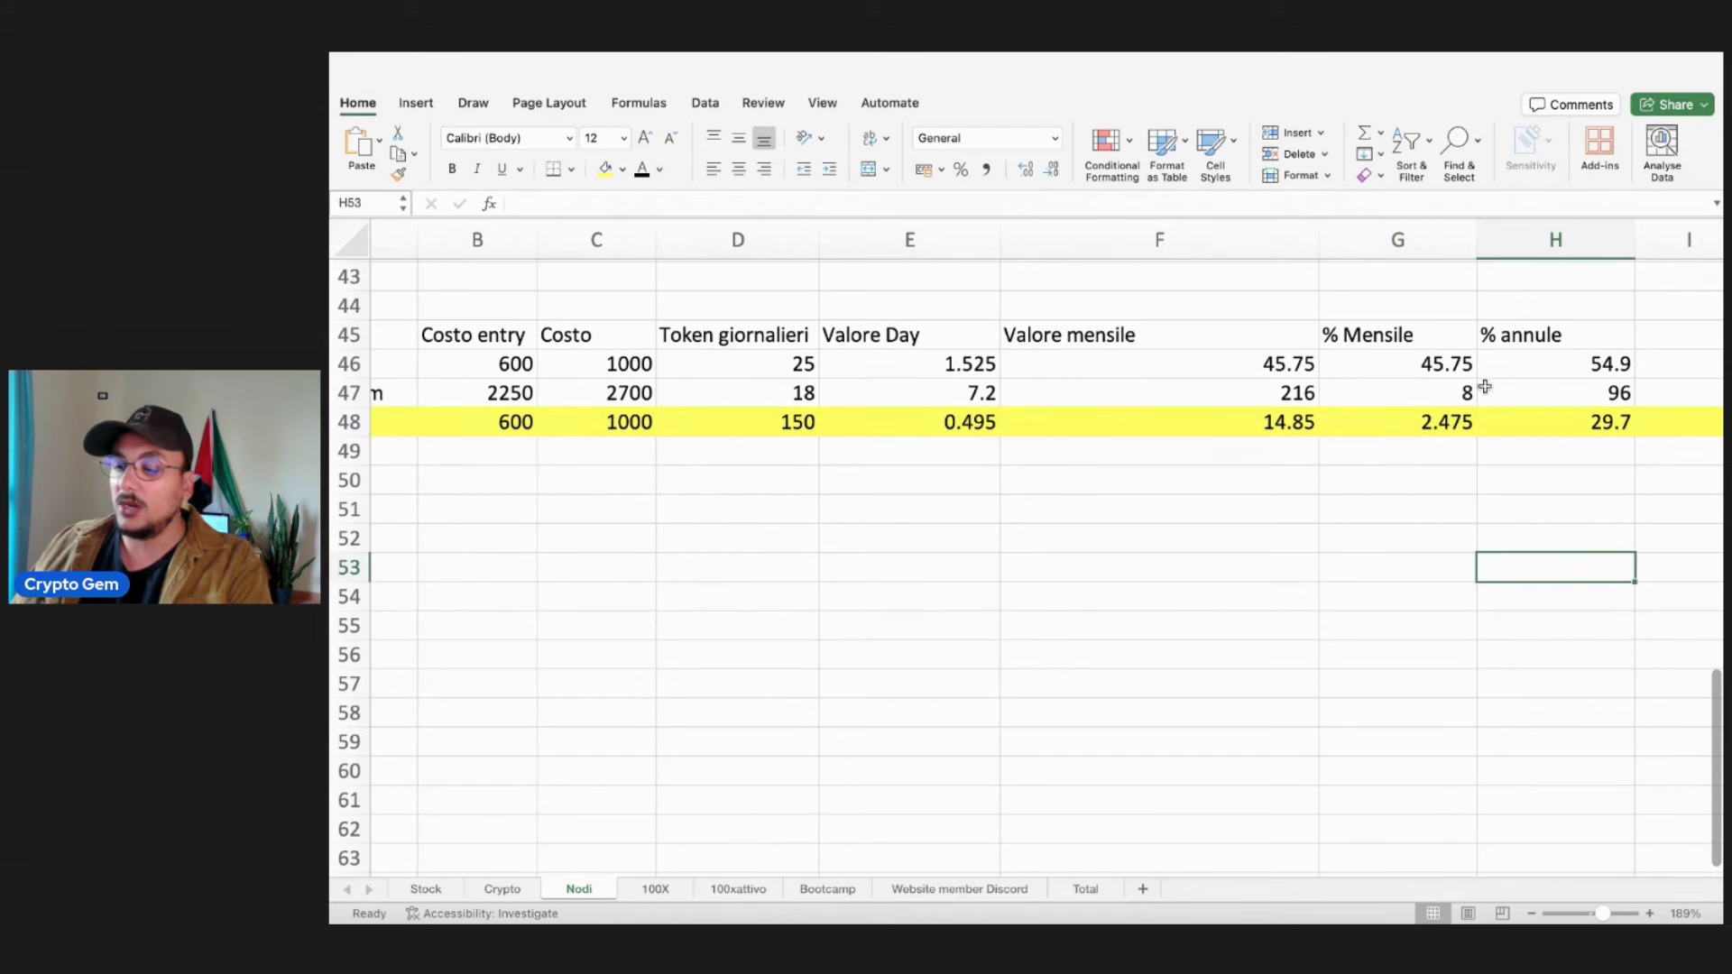
Set the token price in the Valore Day formula in E48 to 0.05, giving =D48*0.05
double_click(946, 424)
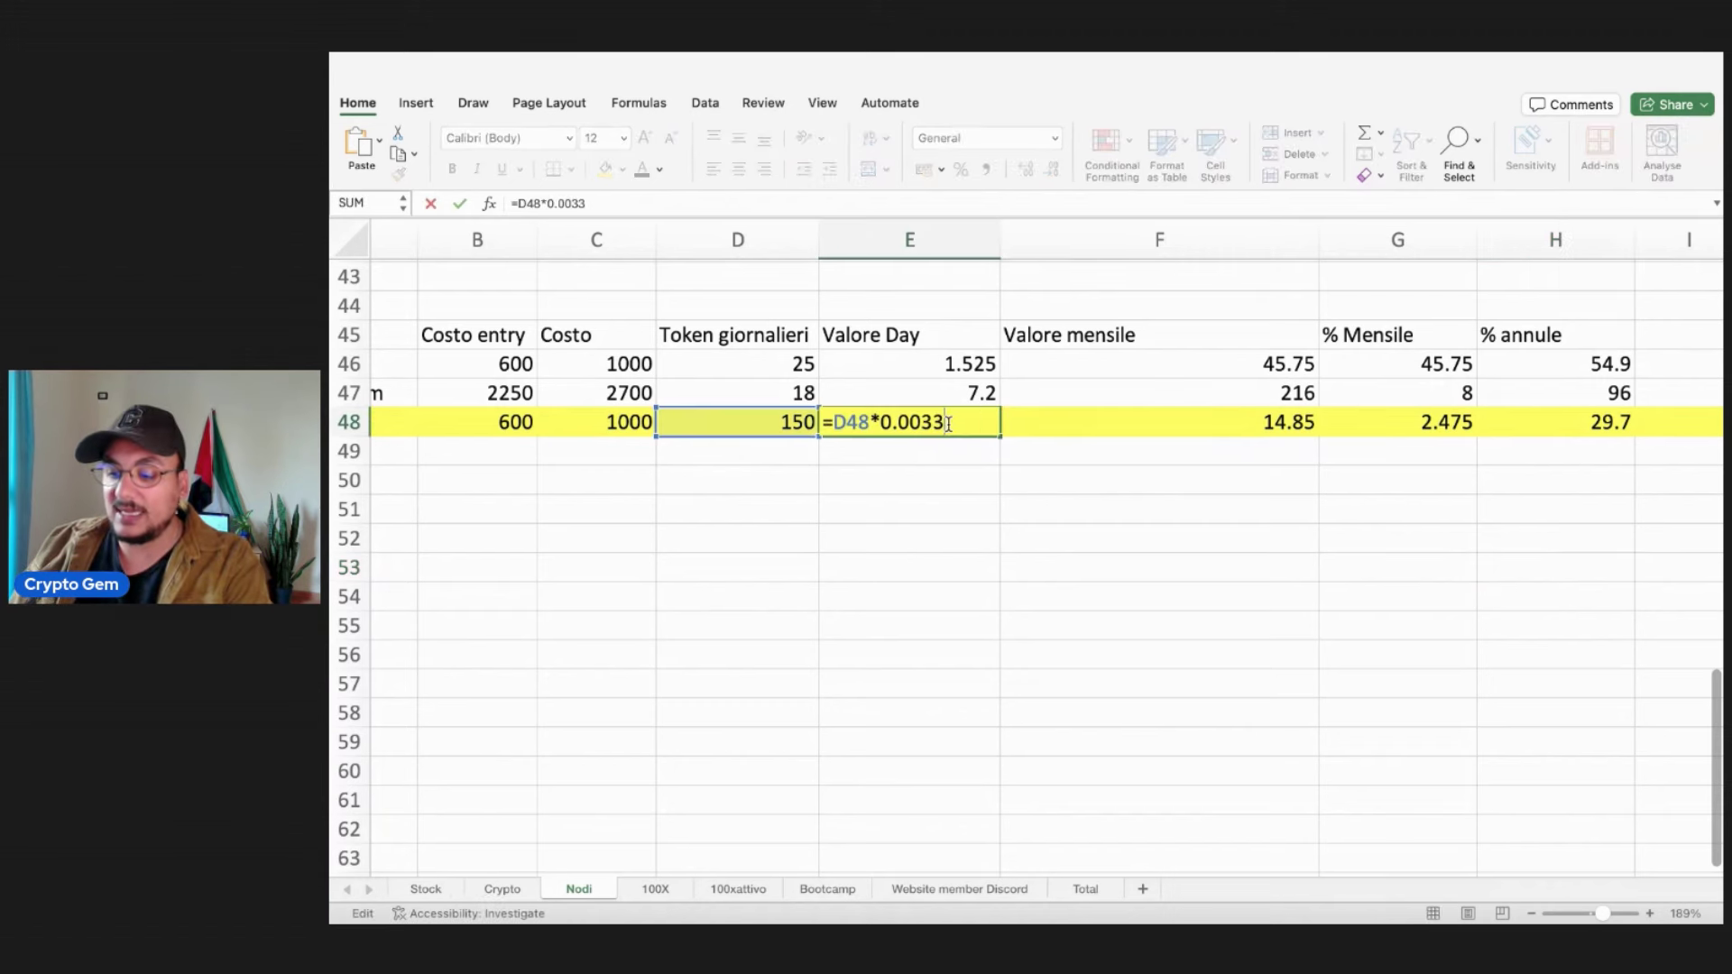
left_click_drag(947, 424, 910, 422)
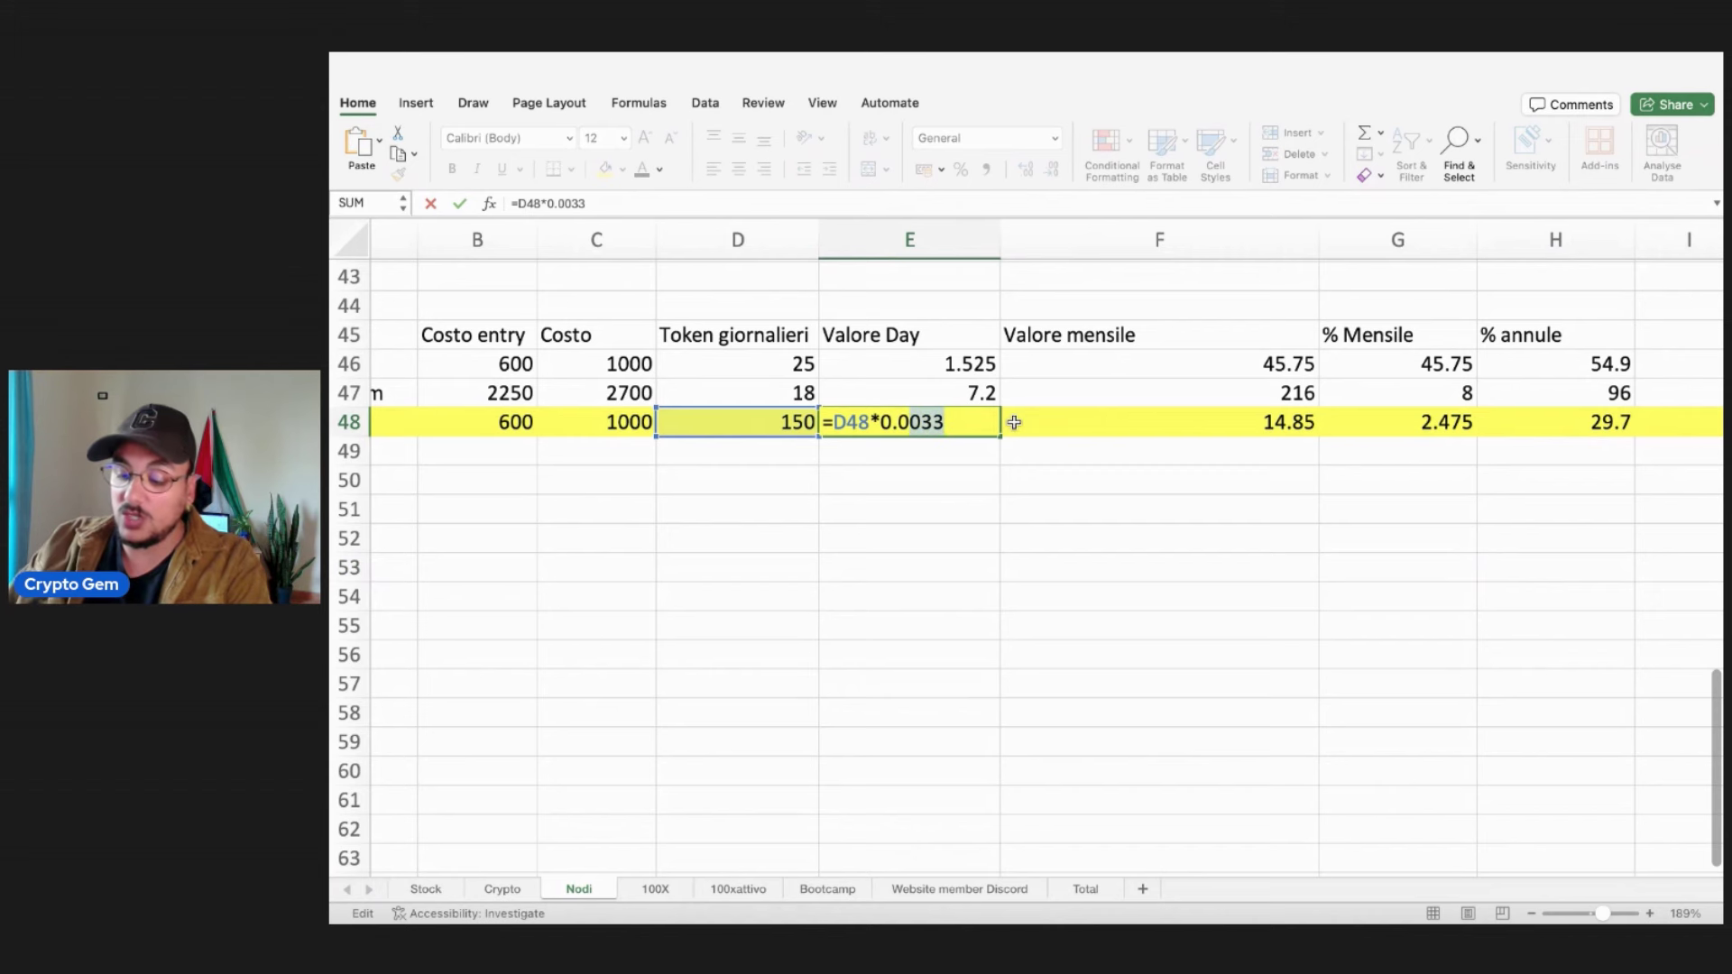
type("5")
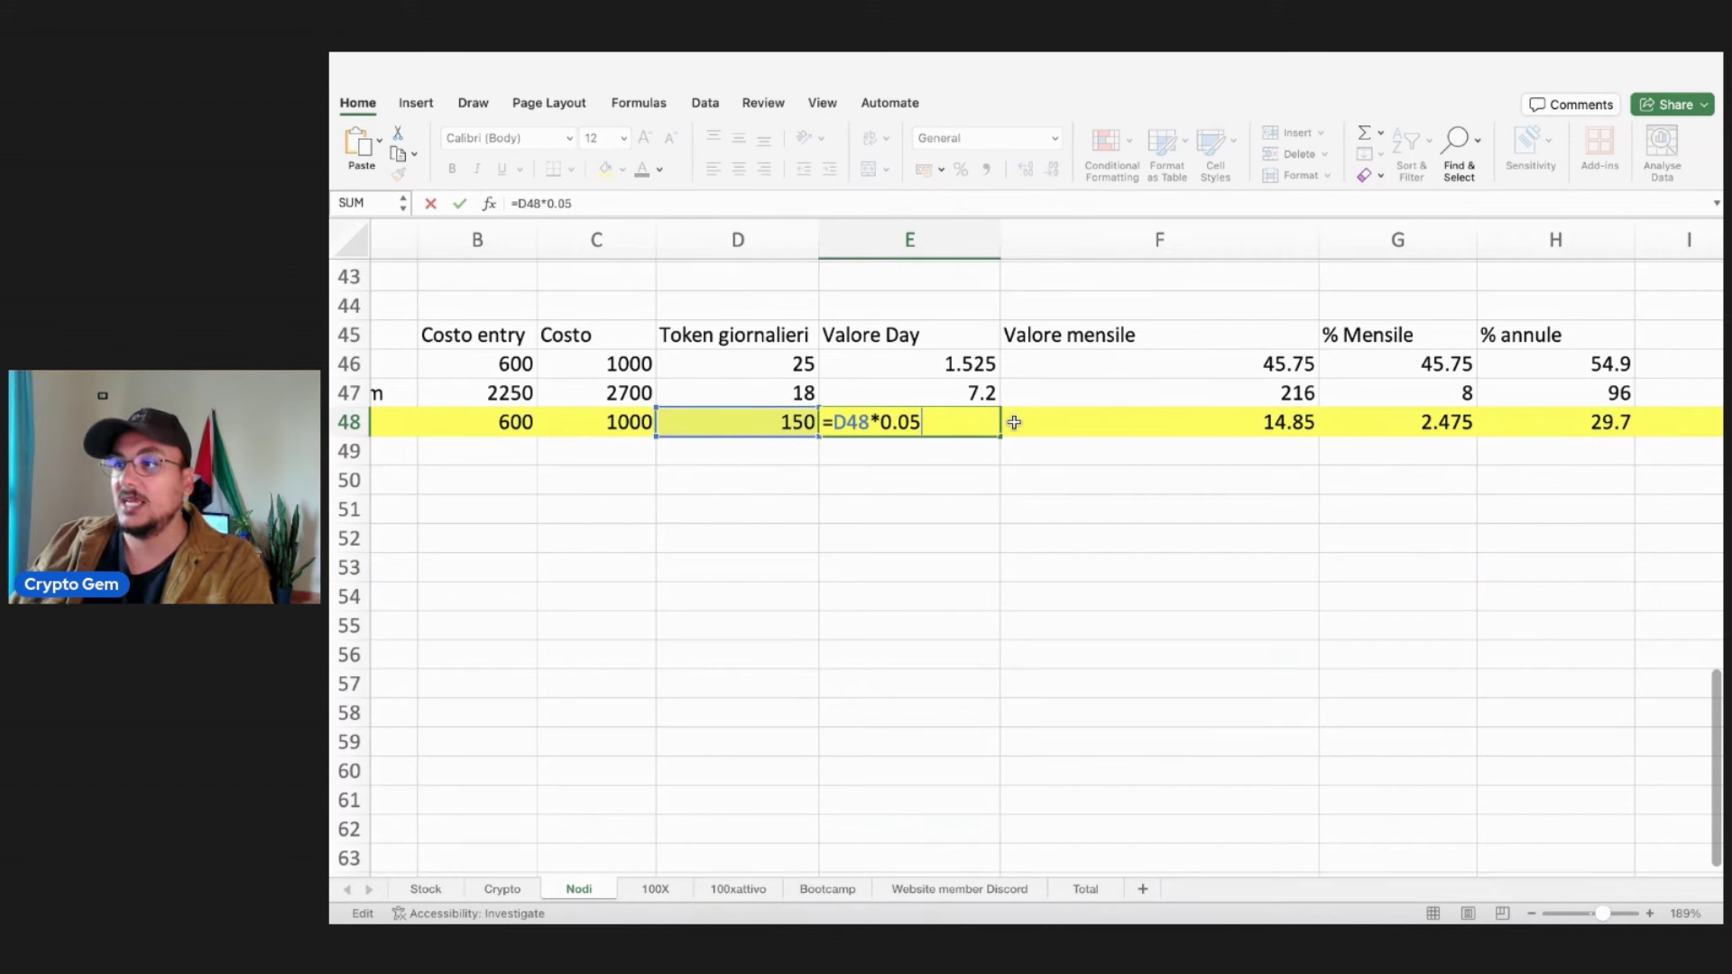
key("Return")
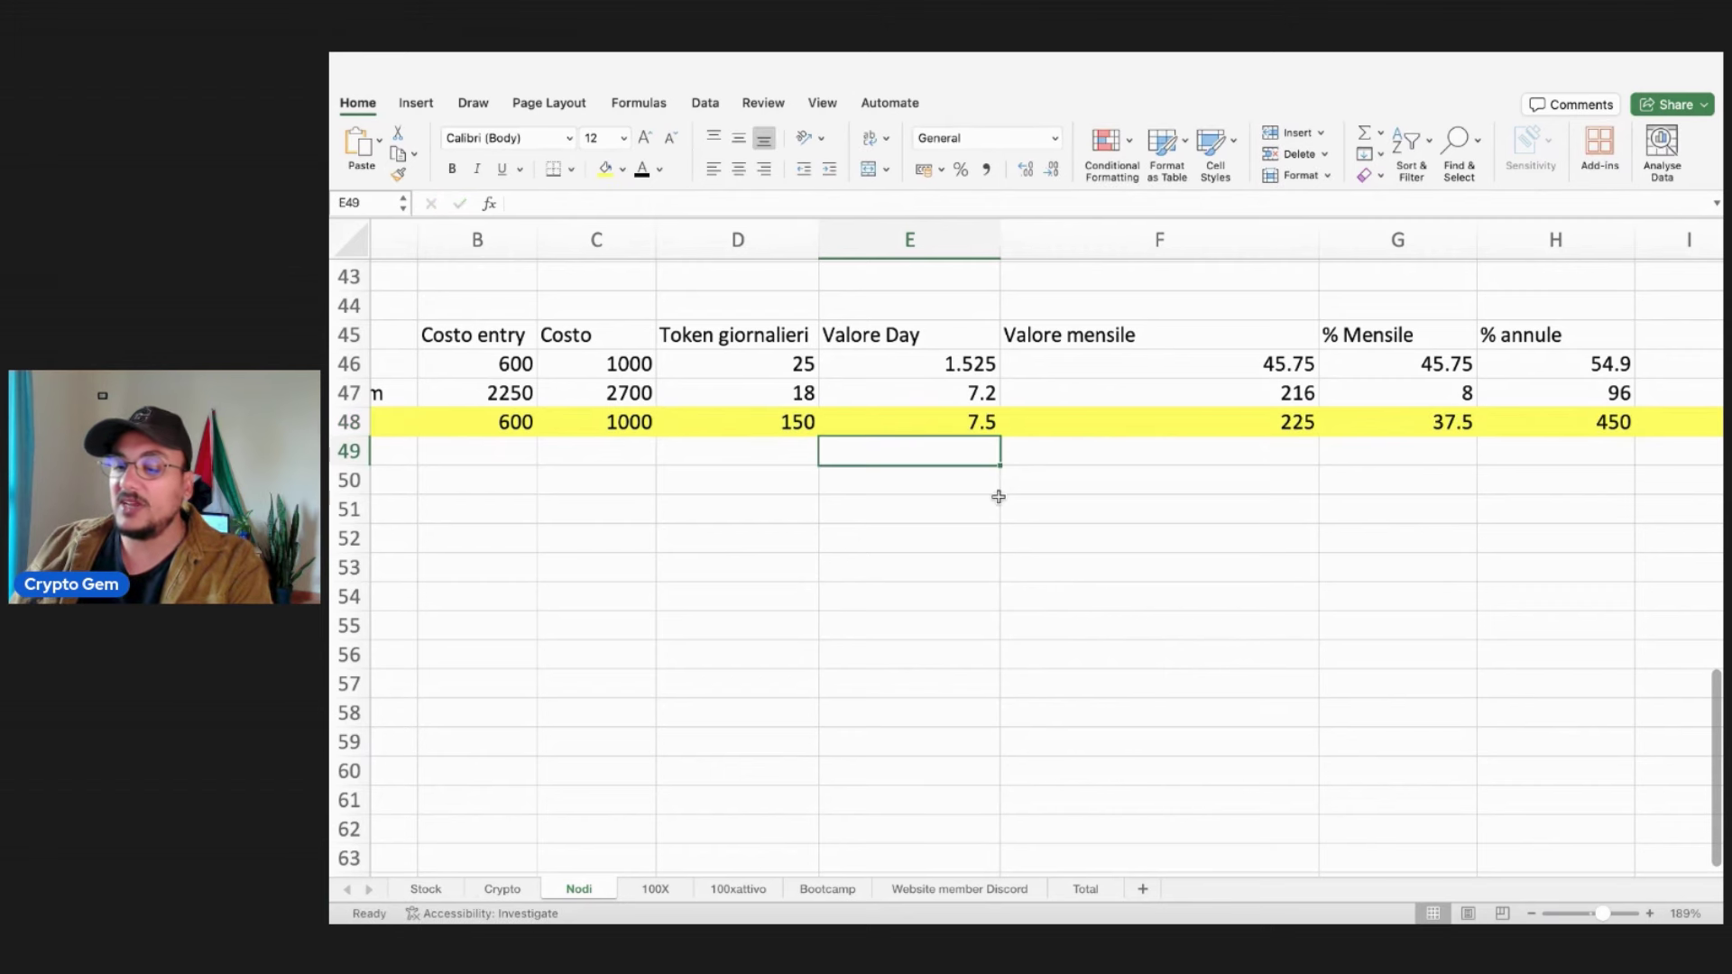
Review the recalculated daily value, monthly value and yearly percentage columns of the node table
left_click_drag(880, 342, 890, 417)
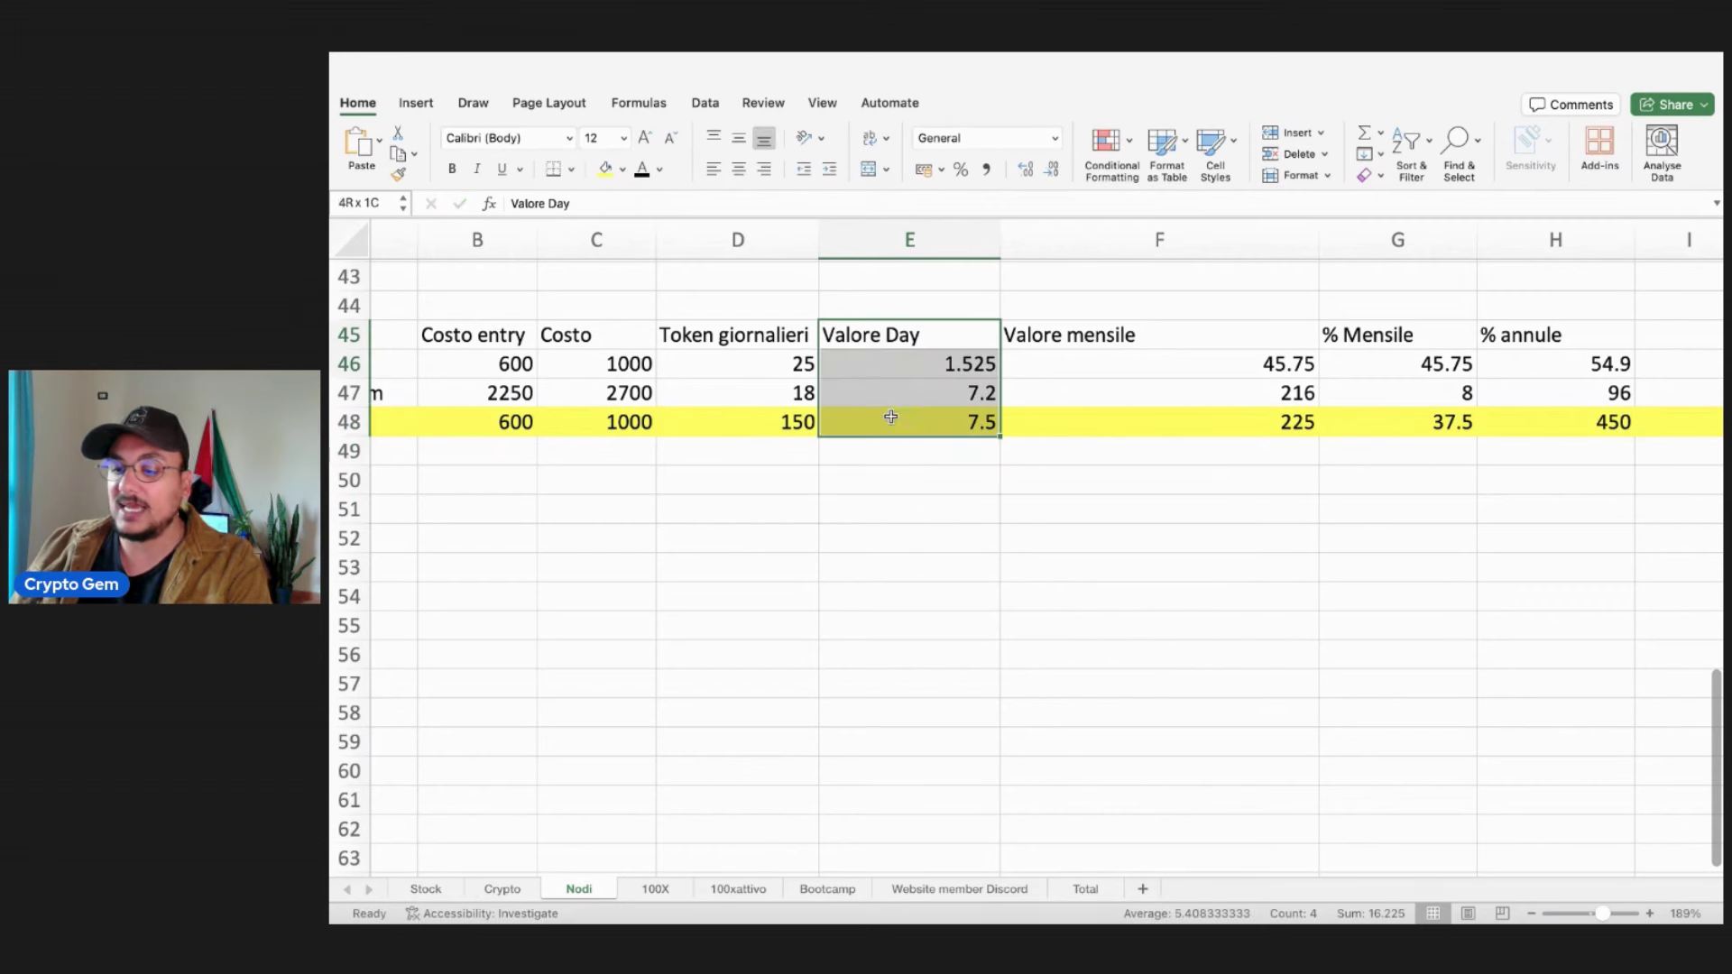
left_click(935, 420)
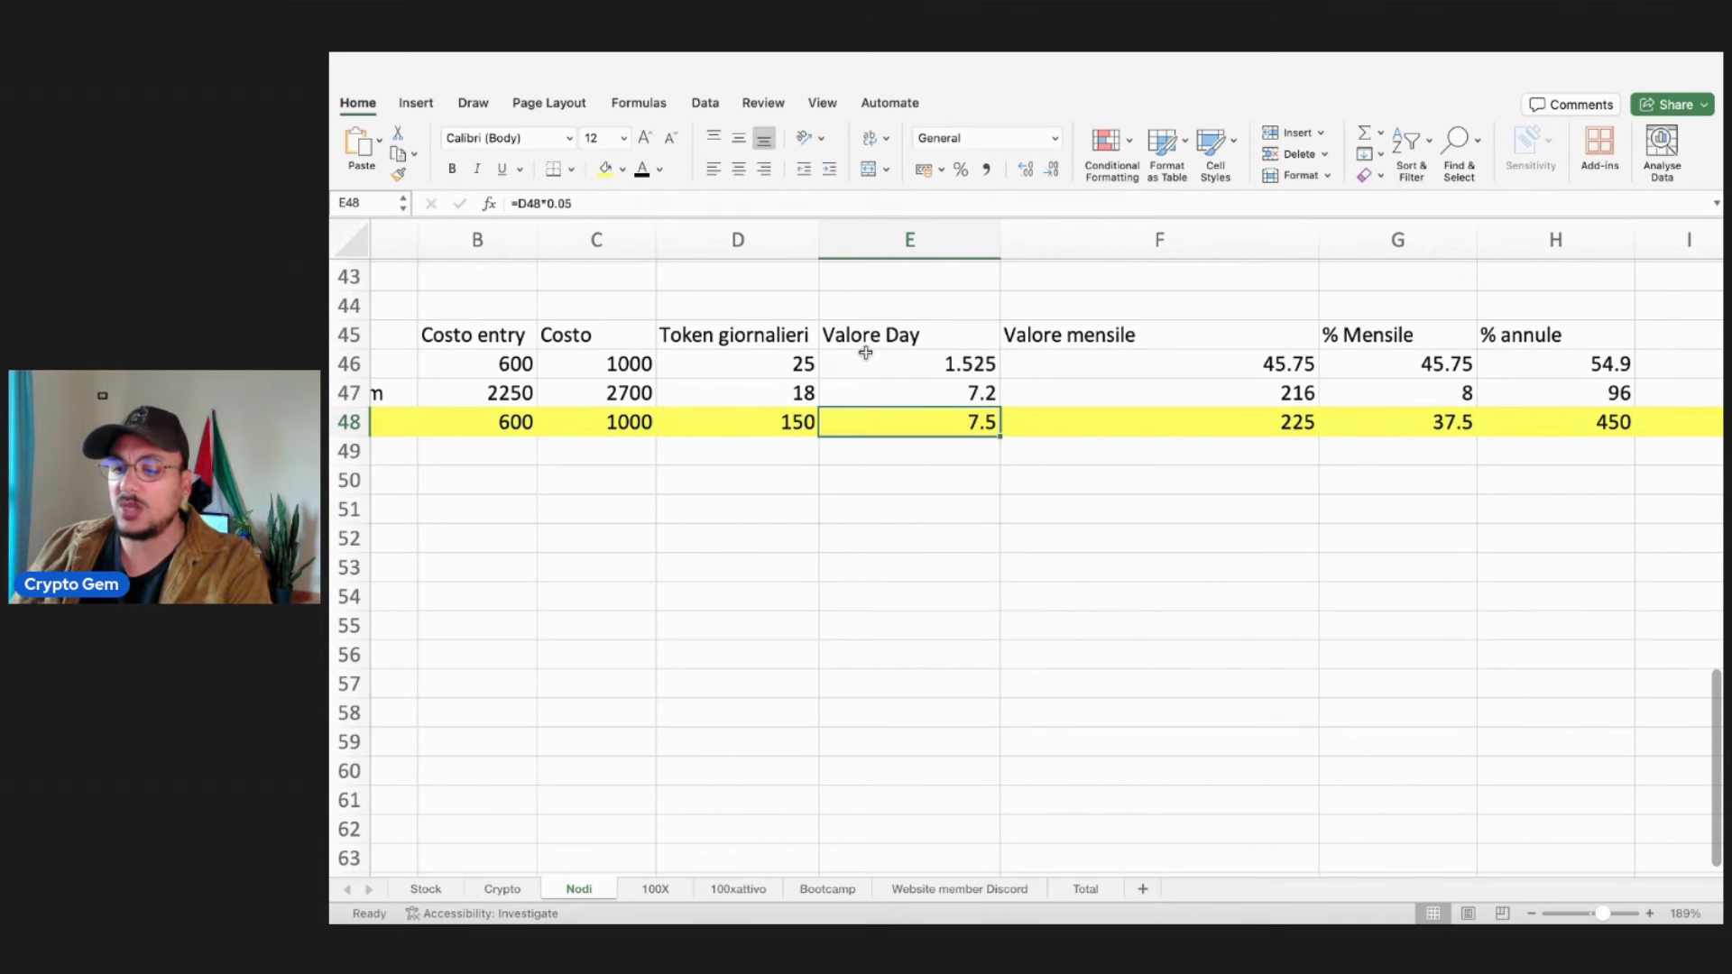
left_click(1255, 419)
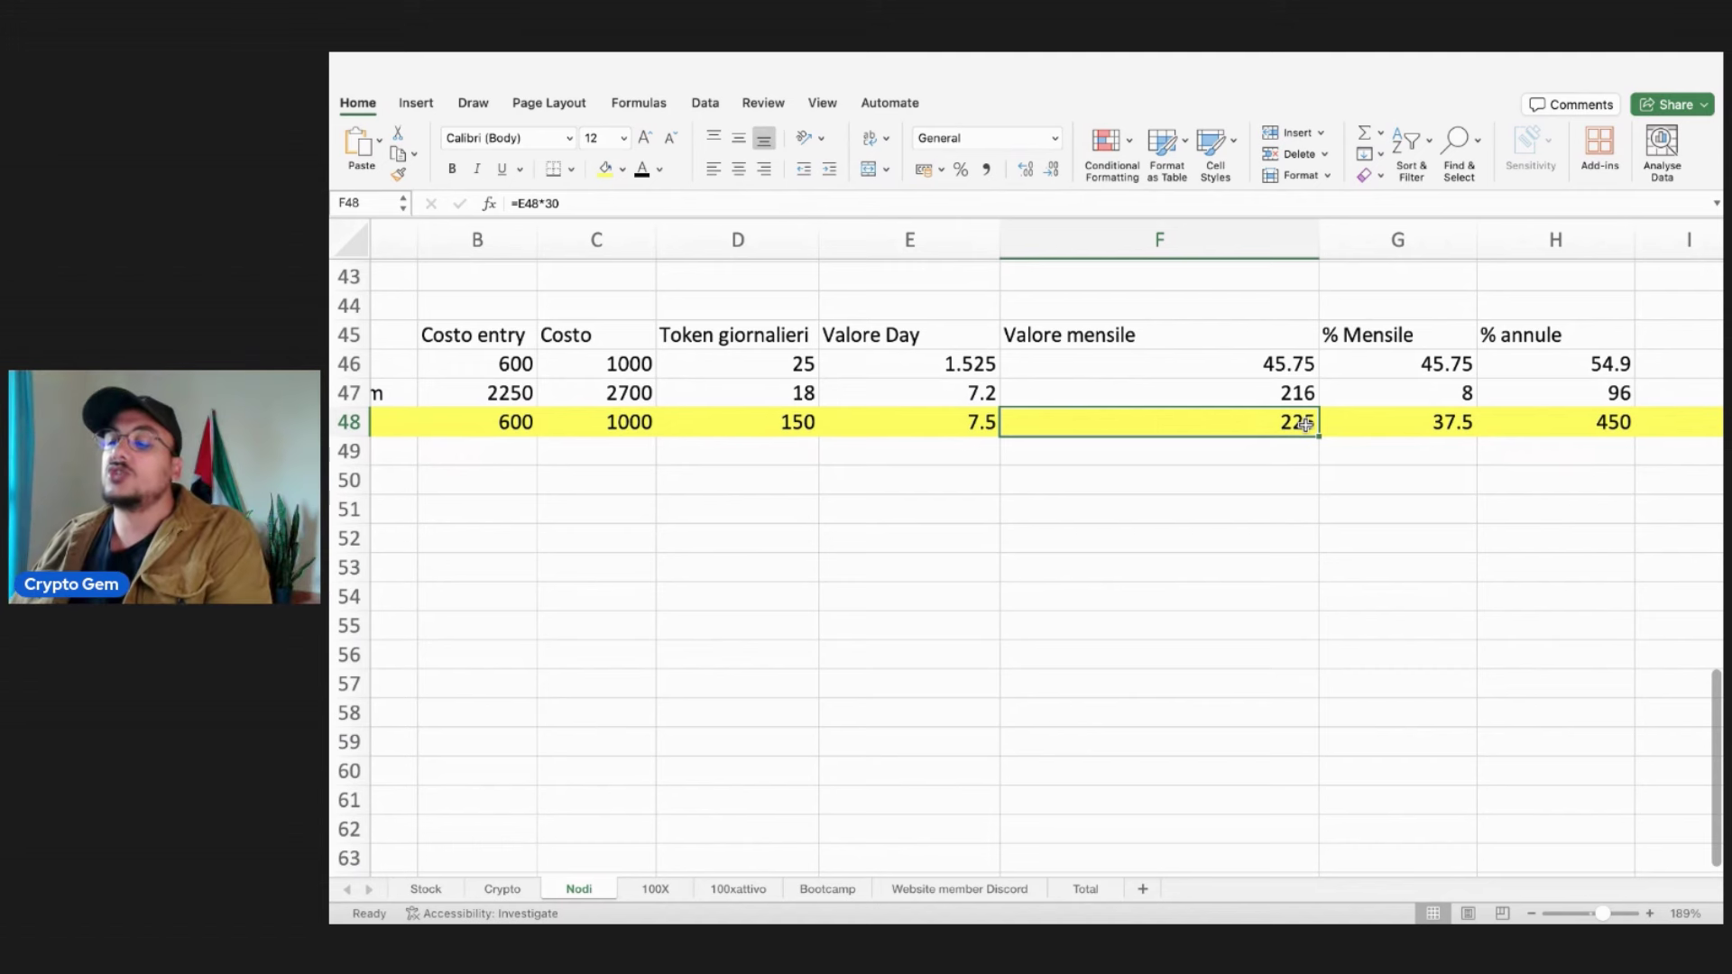
left_click(1548, 404)
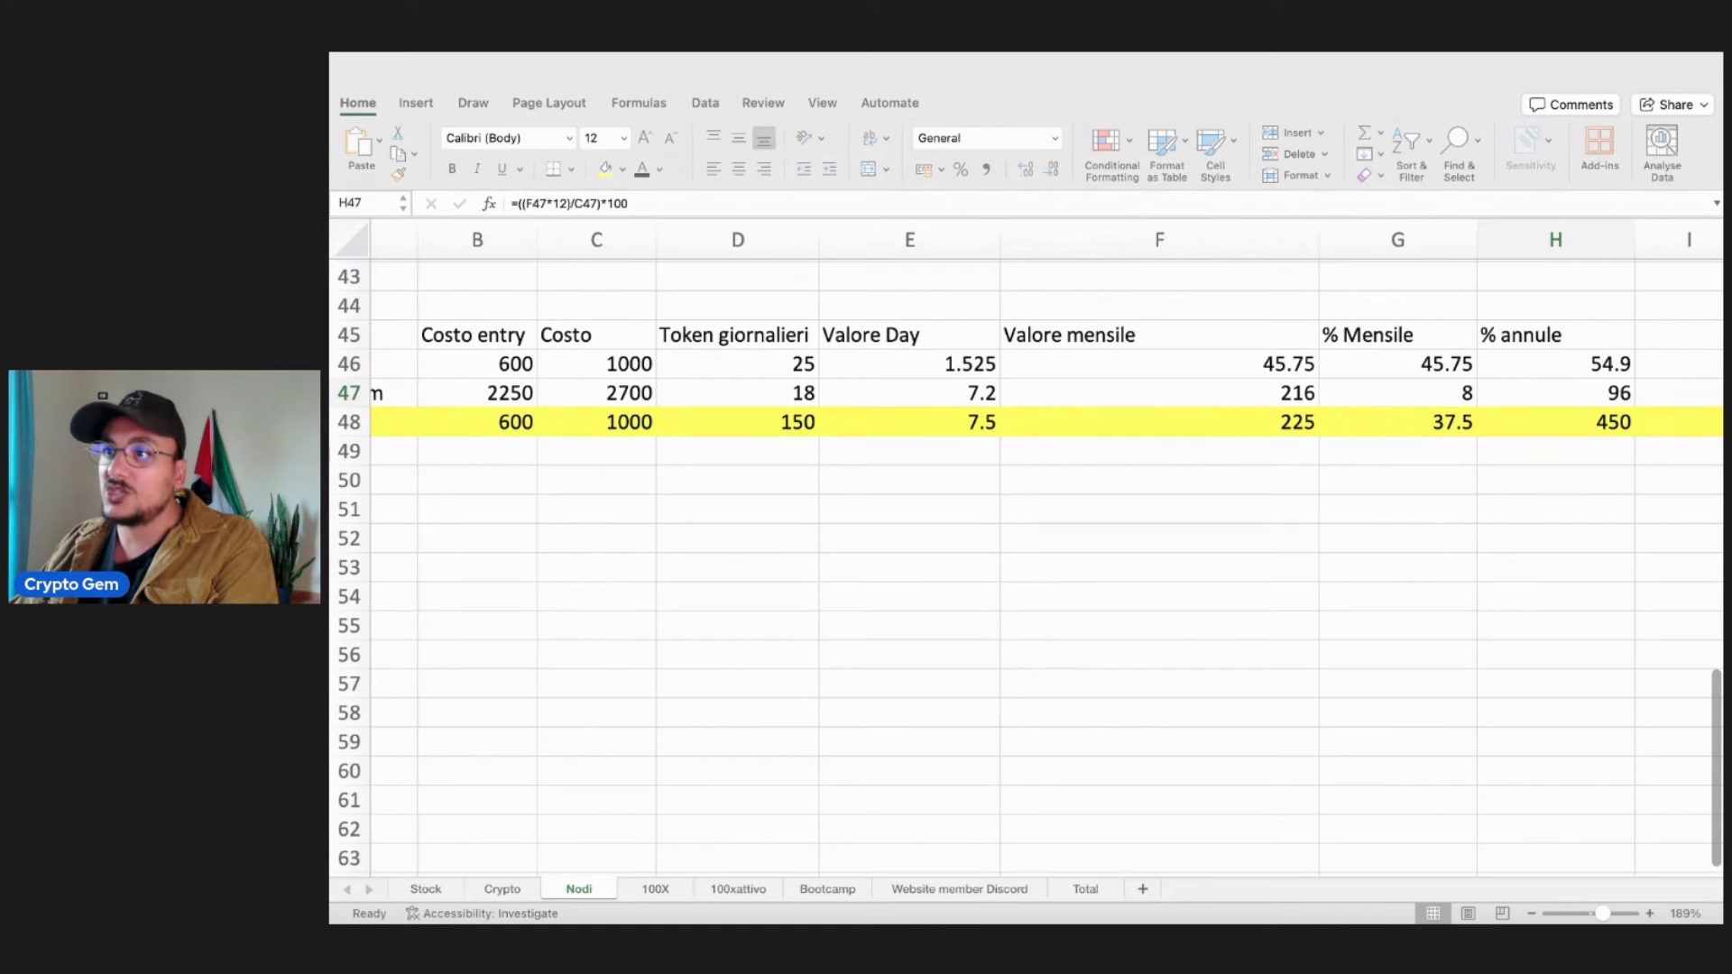
Set the token price in the E48 daily value formula to 0.003 and check row 48's yearly percentage
double_click(900, 424)
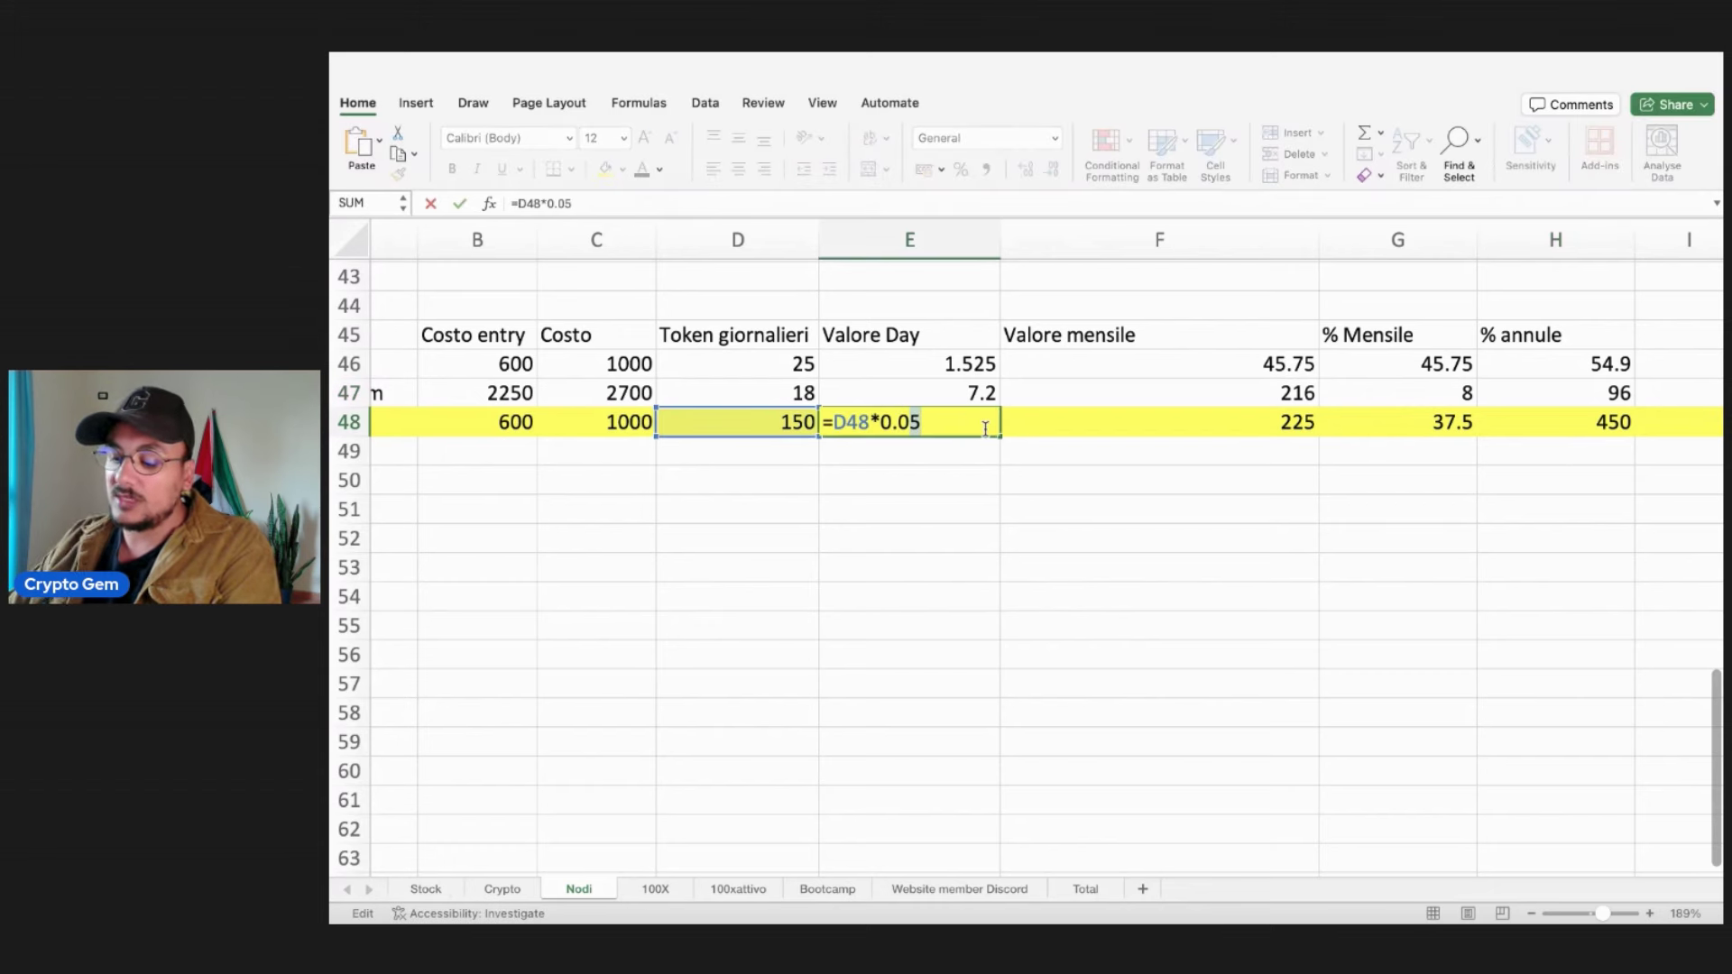
key("BackSpace")
type("03")
key("Return")
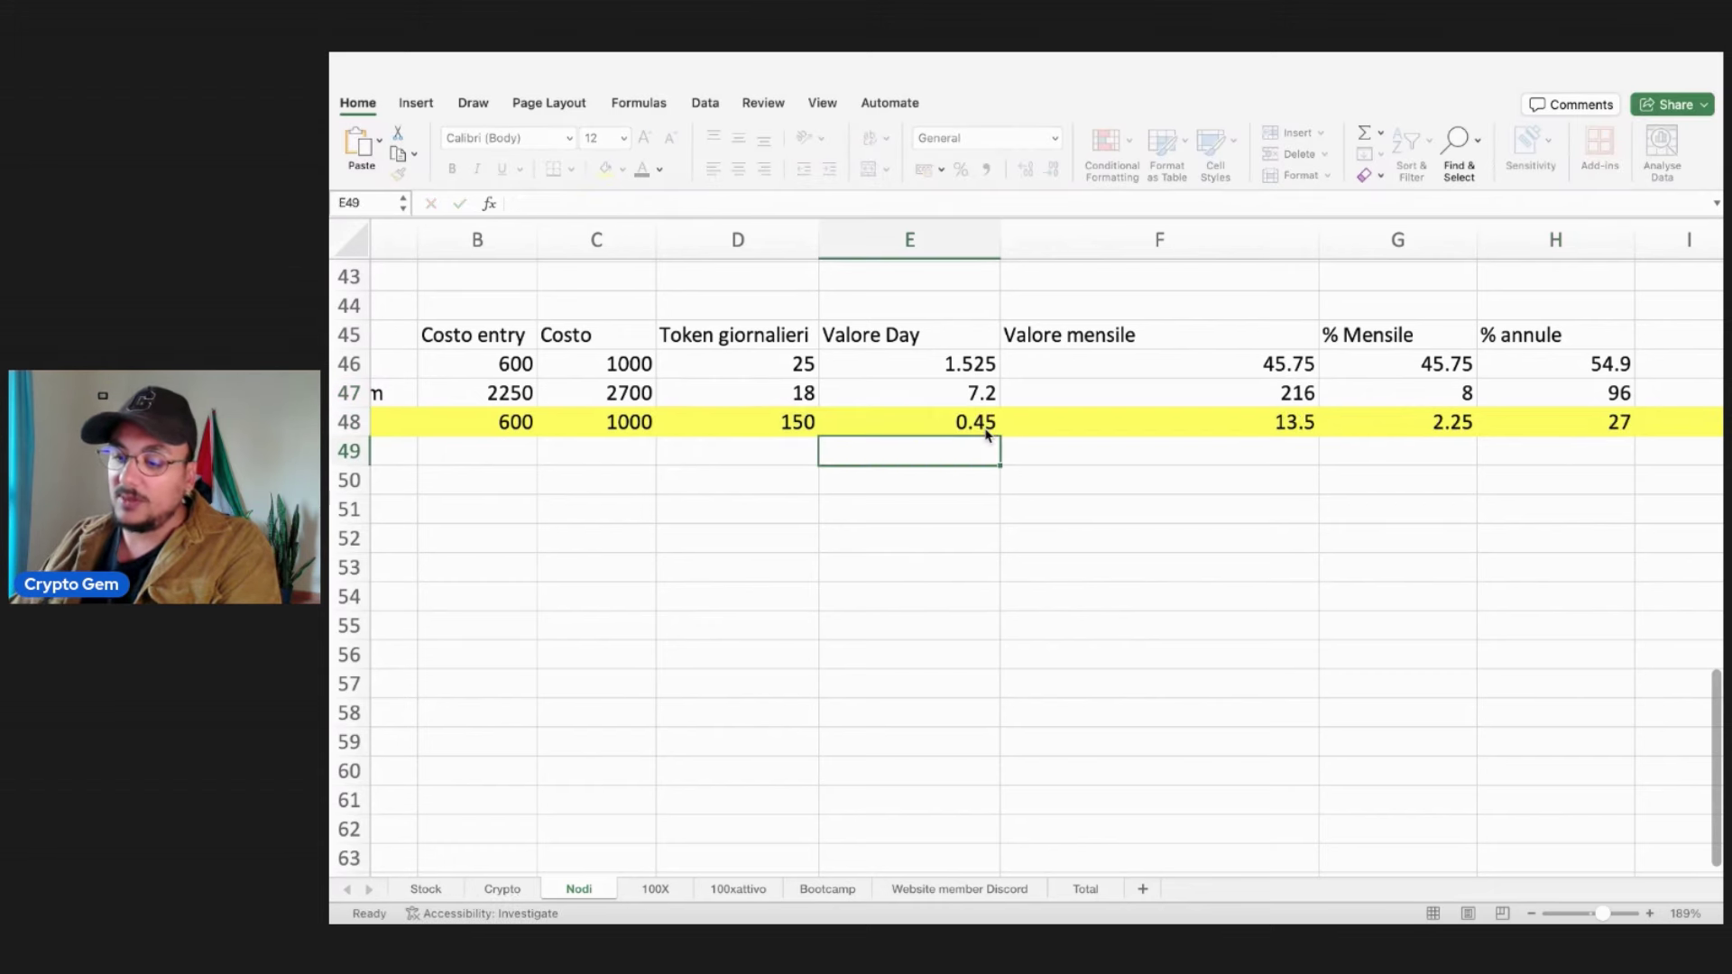
left_click(987, 431)
left_click(1525, 419)
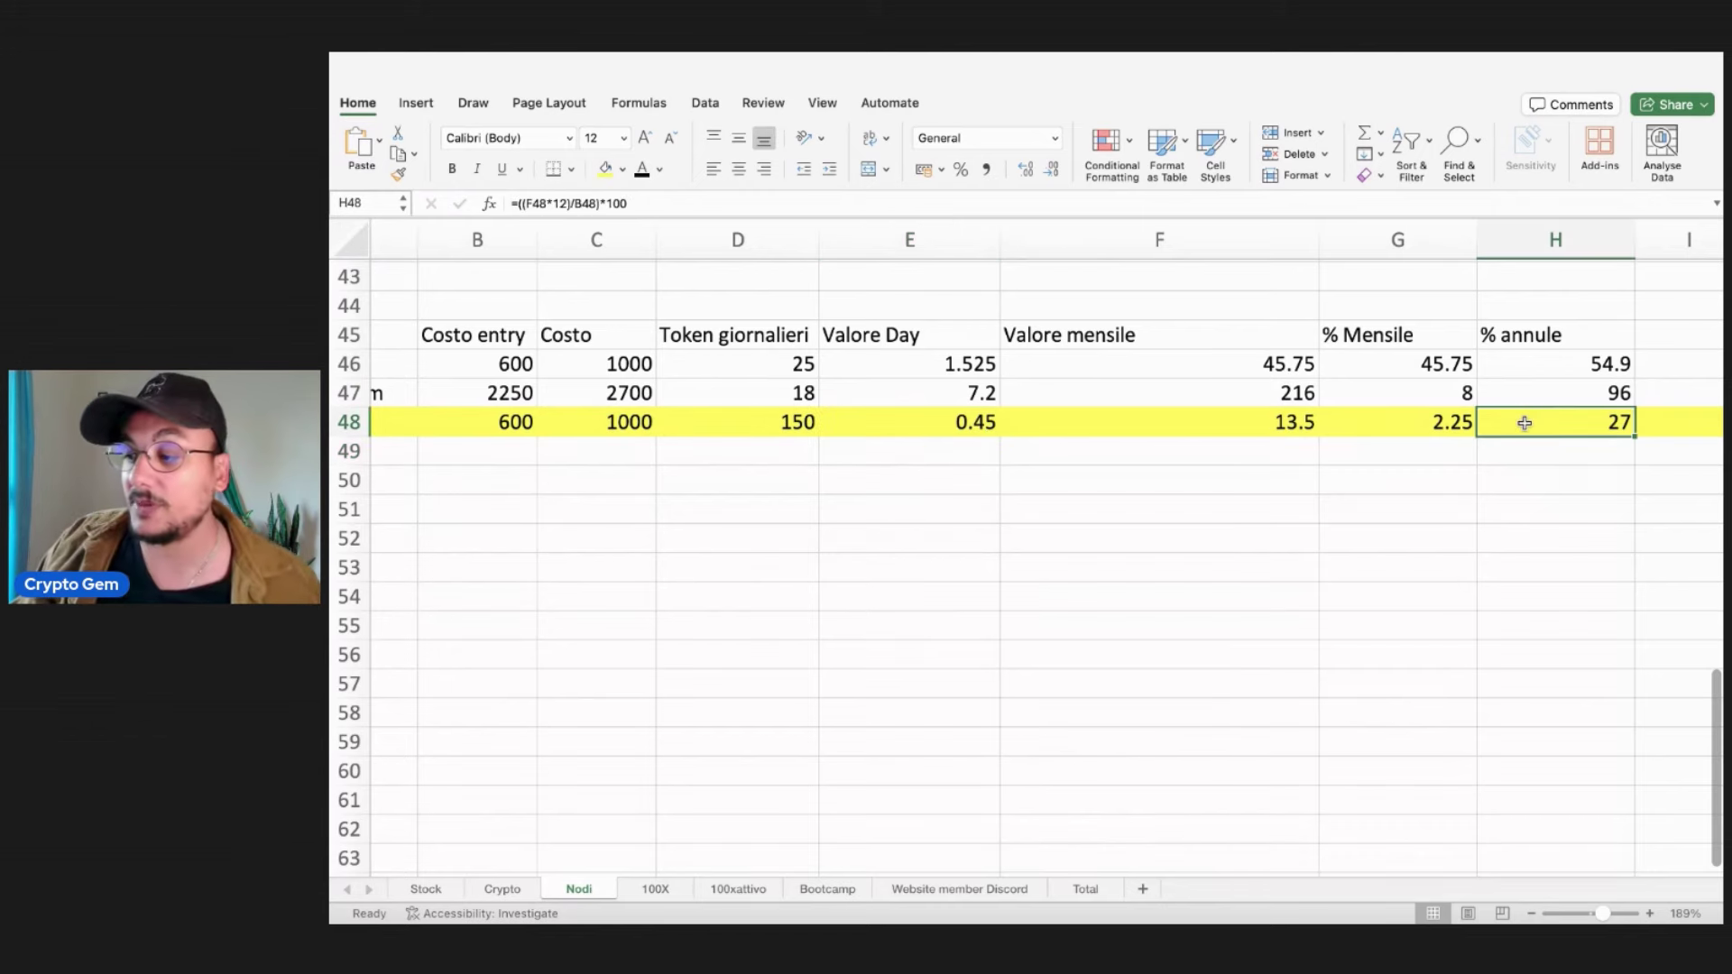